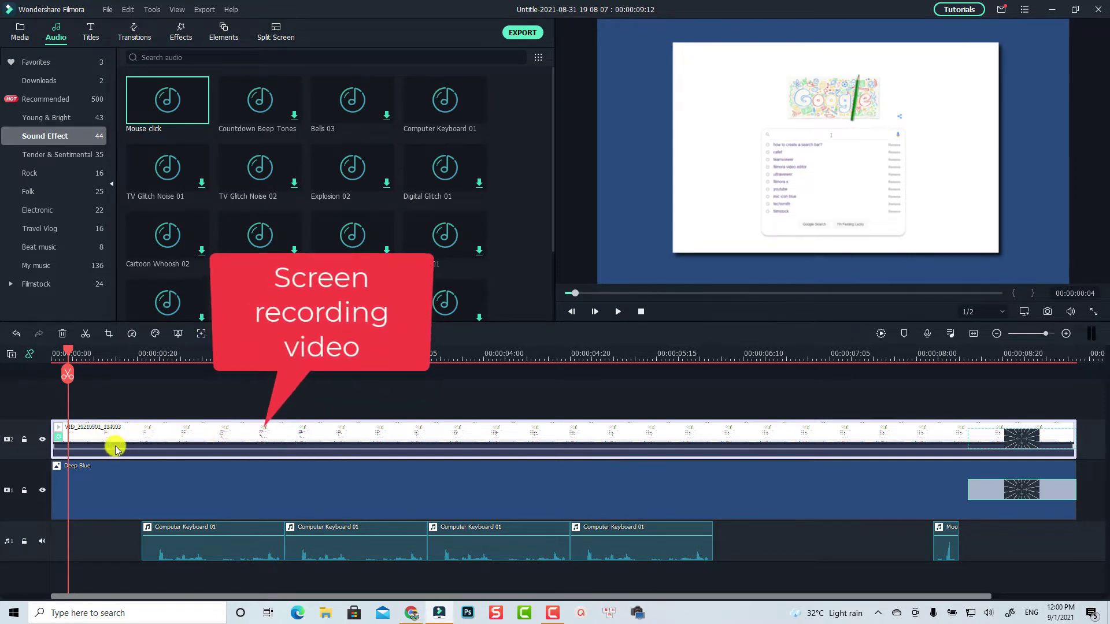
# - Select the Deep Blue clip, show Sample Color, and marquee-select all Computer Keyboard 01 sound clips
pyautogui.click(134, 488)
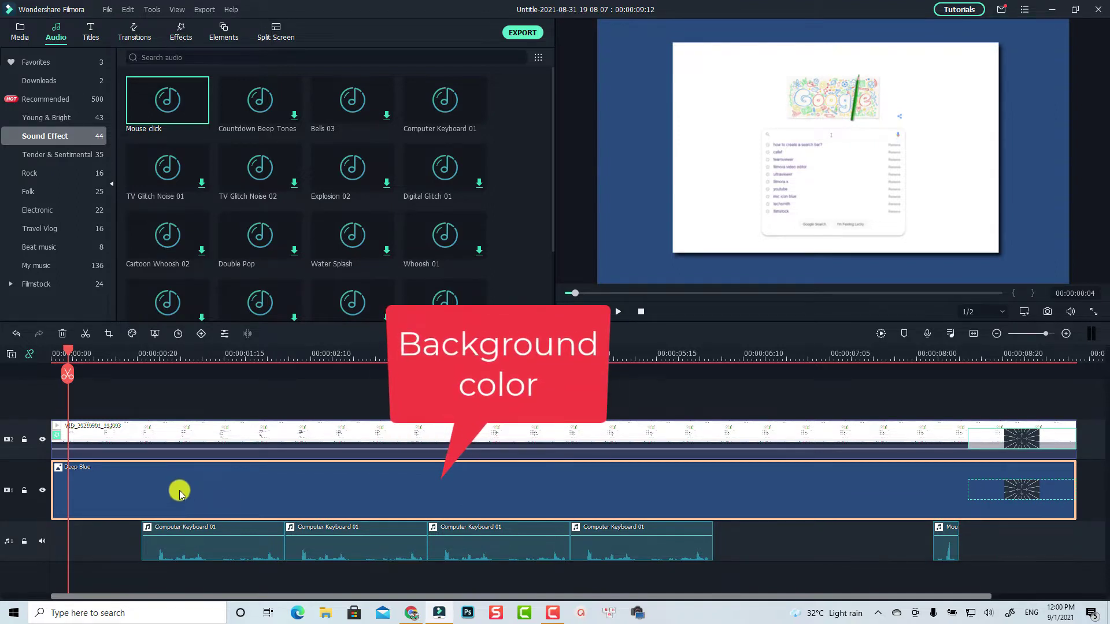
pyautogui.click(21, 31)
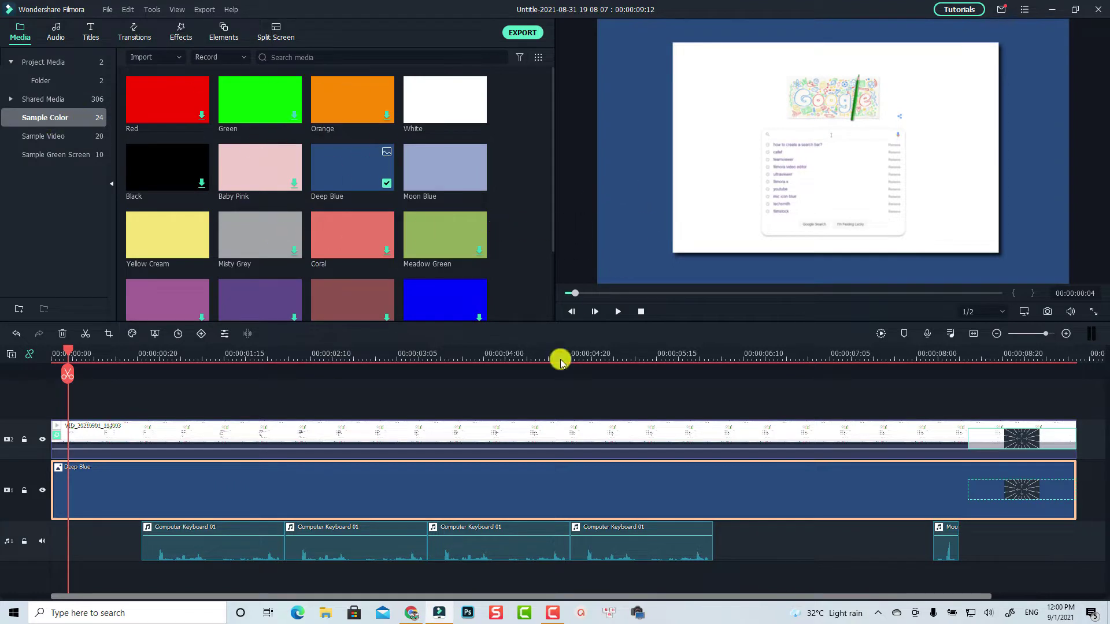
pyautogui.moveTo(1026, 552); pyautogui.dragTo(207, 550)
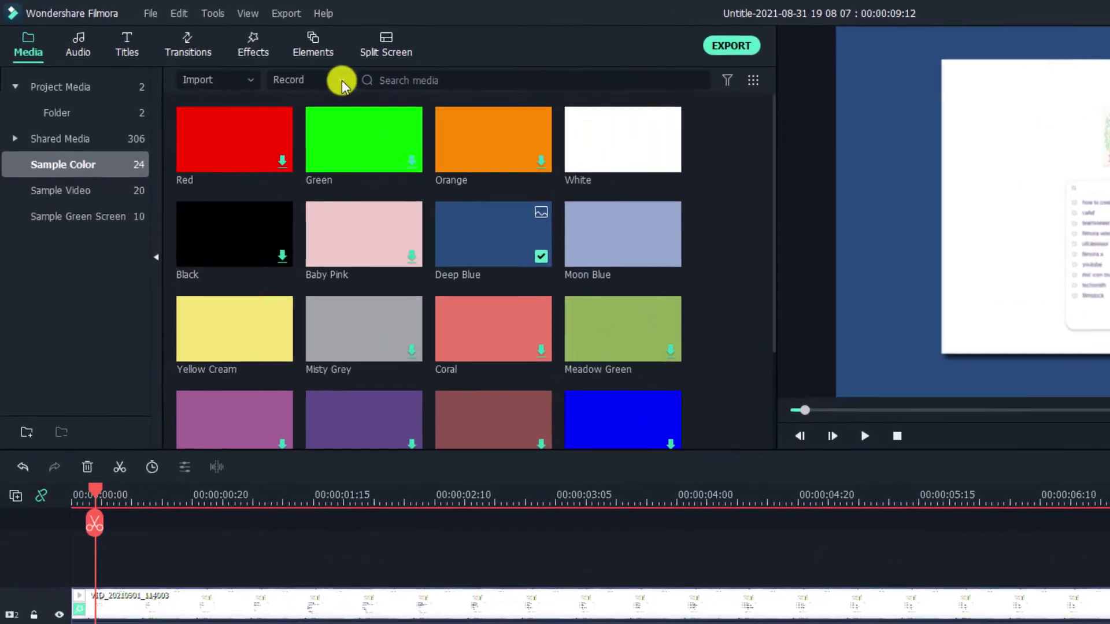
# - Launch Record PC Screen and bring up Chrome's Google results for 'How to create a search bar?'
pyautogui.click(243, 58)
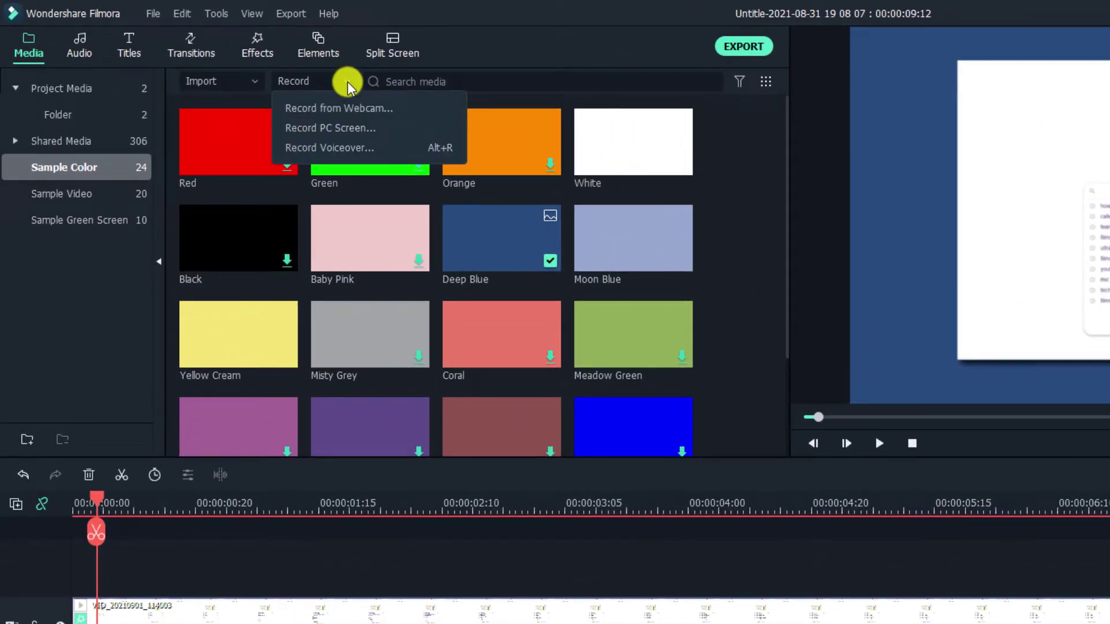
pyautogui.click(341, 130)
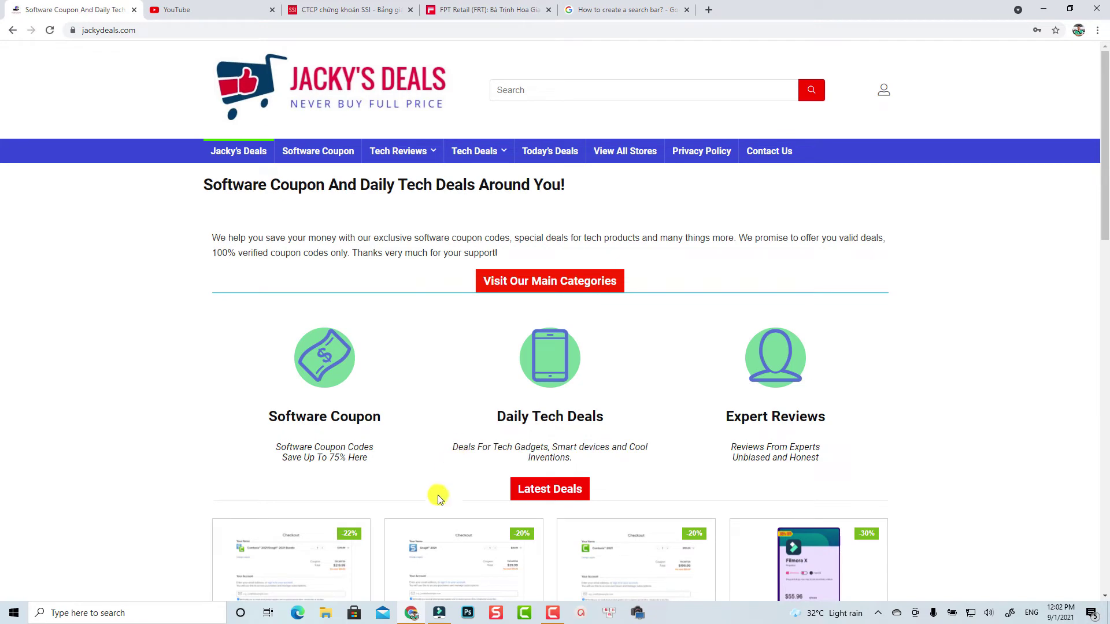
pyautogui.click(410, 614)
pyautogui.click(411, 614)
pyautogui.click(619, 13)
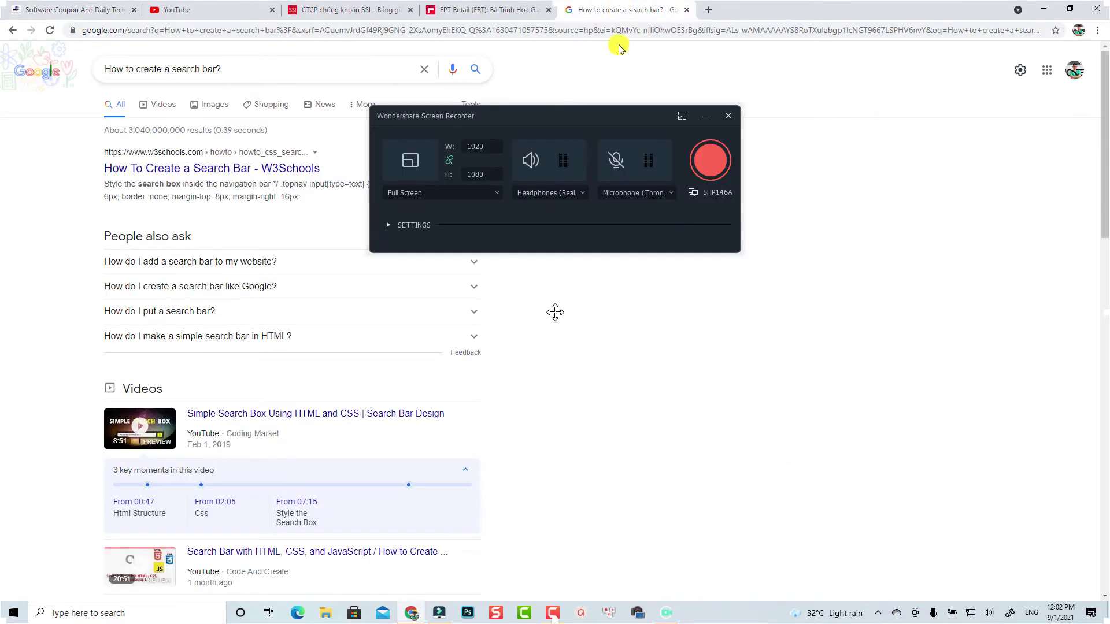
# - Hide the recorder and load the google.com homepage in Chrome
pyautogui.click(704, 117)
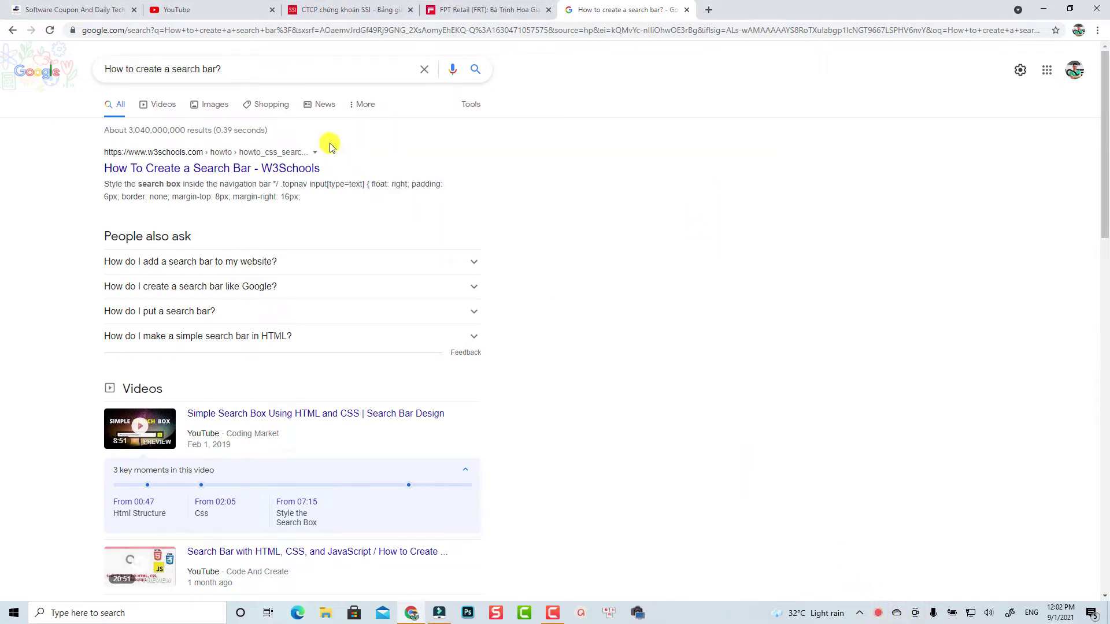
pyautogui.click(284, 32)
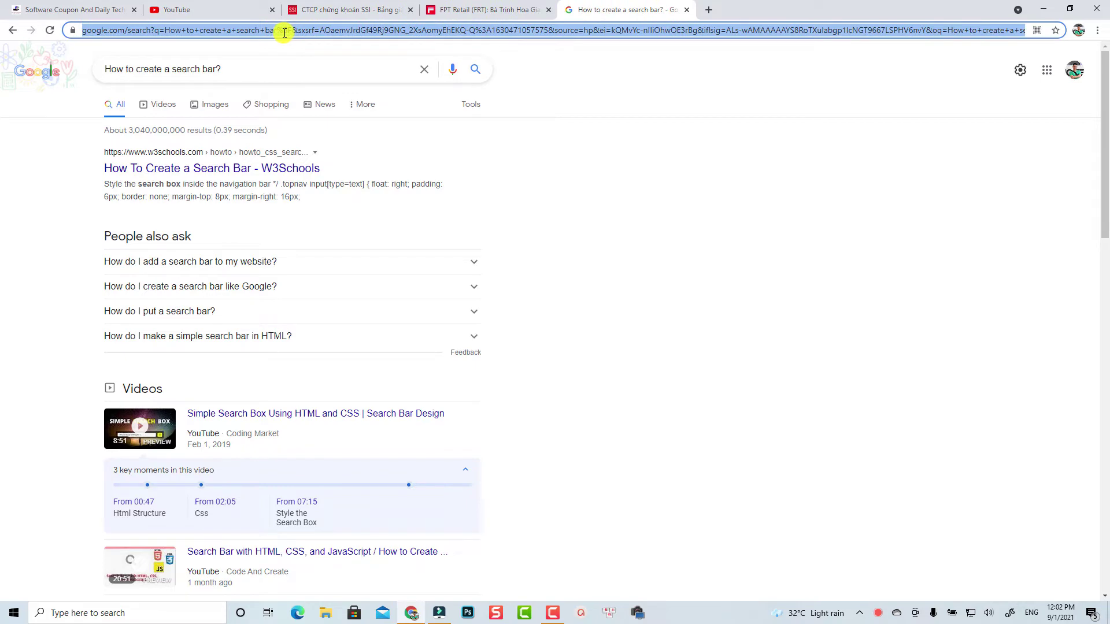
pyautogui.write('go')
pyautogui.press('Return')
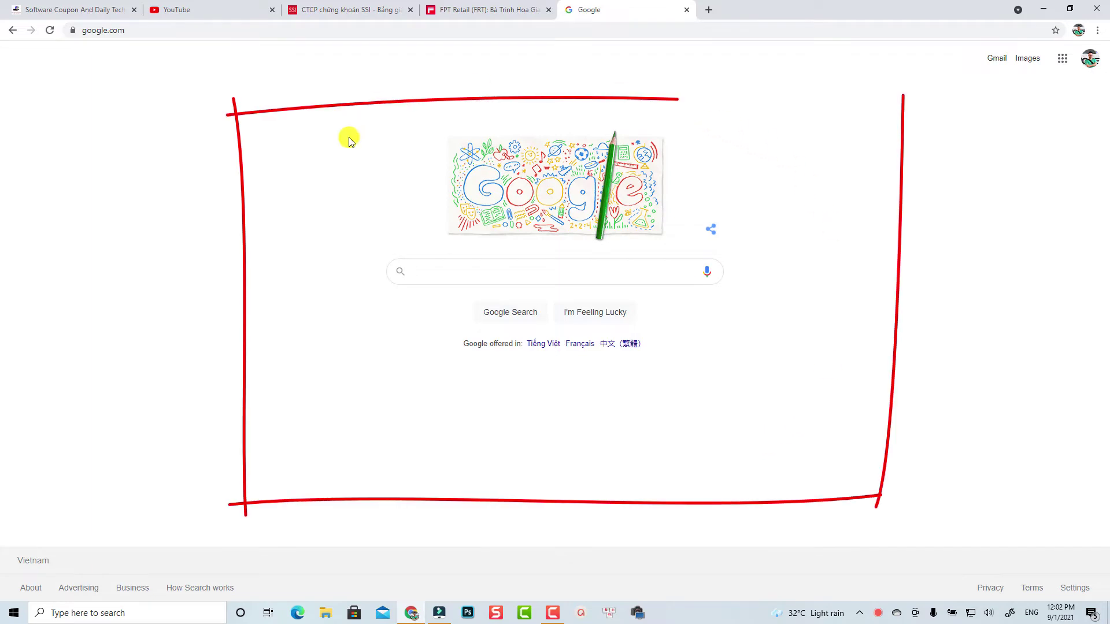
# - Reopen the recorder from the tray and start the full-screen 1920×1080 recording
pyautogui.rightClick(879, 615)
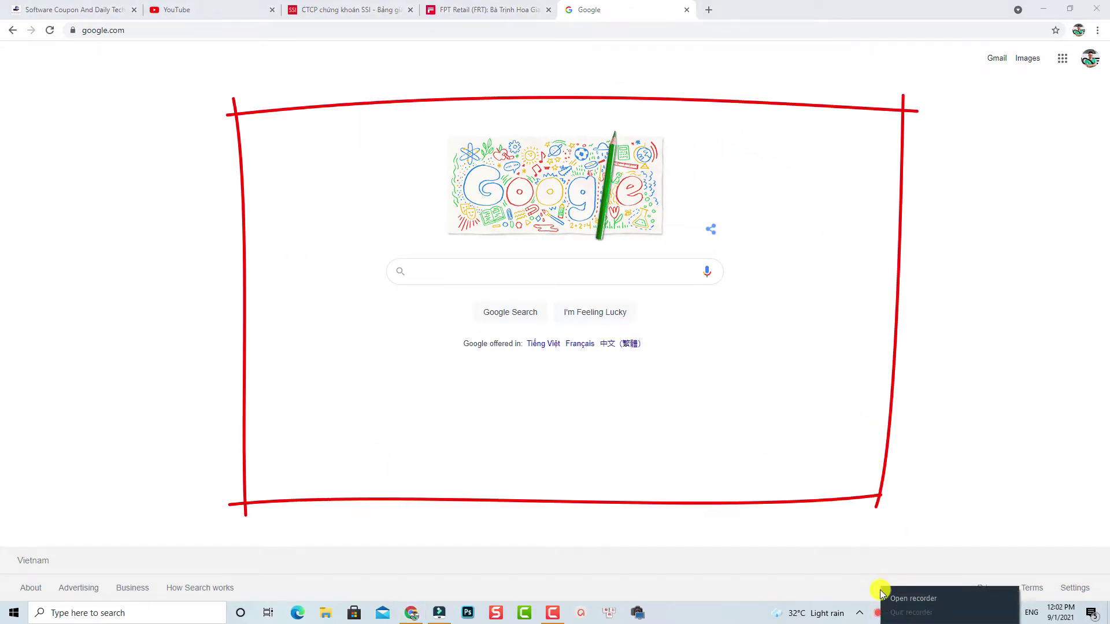
pyautogui.click(906, 601)
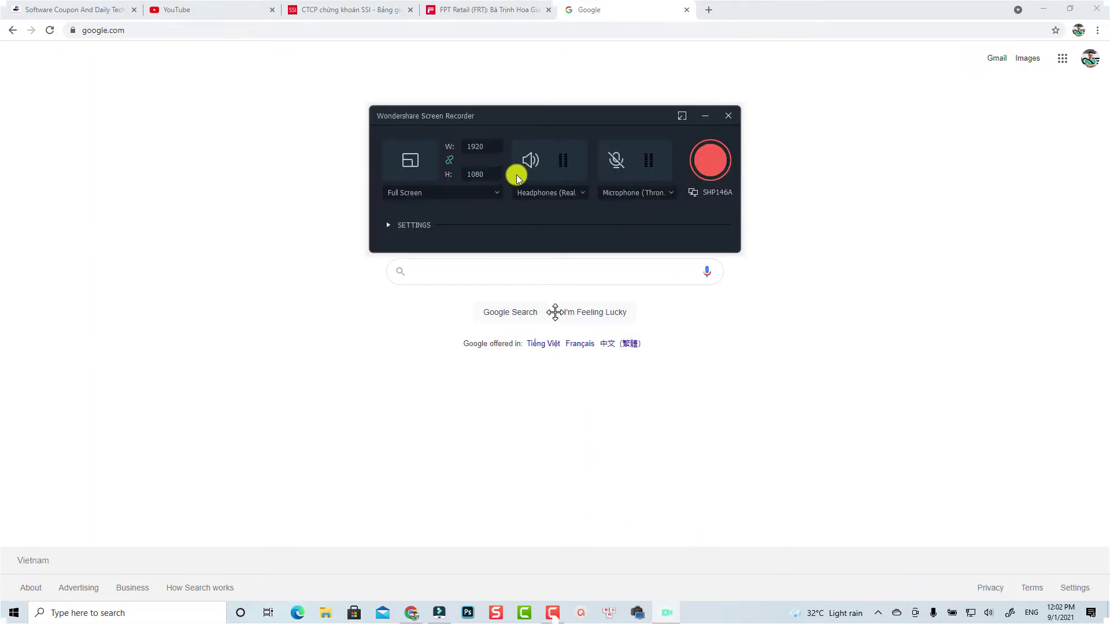
pyautogui.click(387, 226)
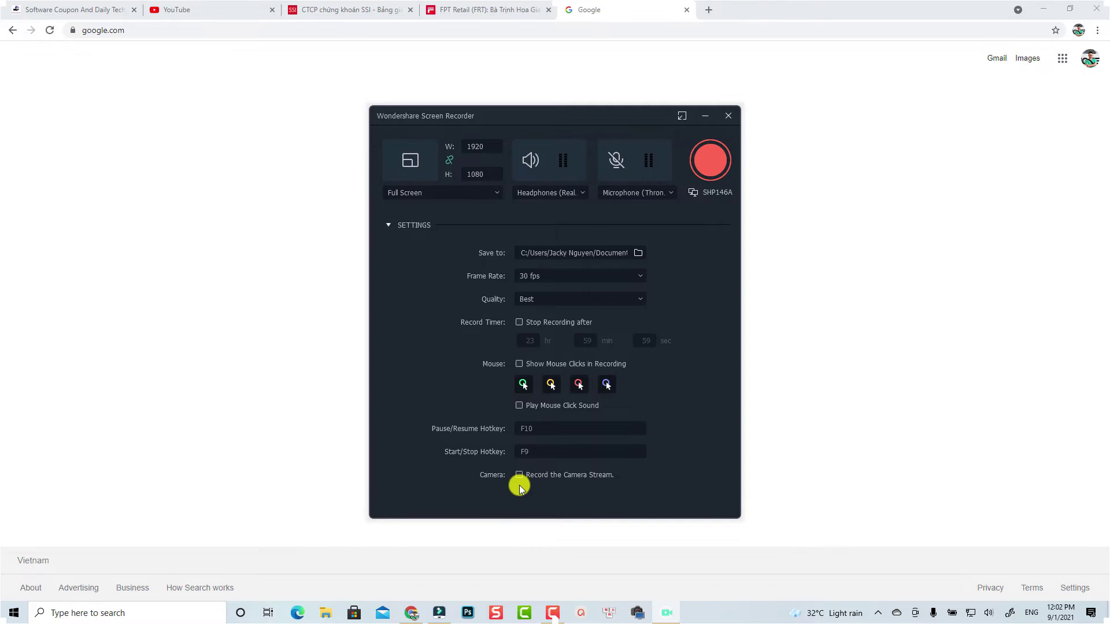
pyautogui.click(391, 227)
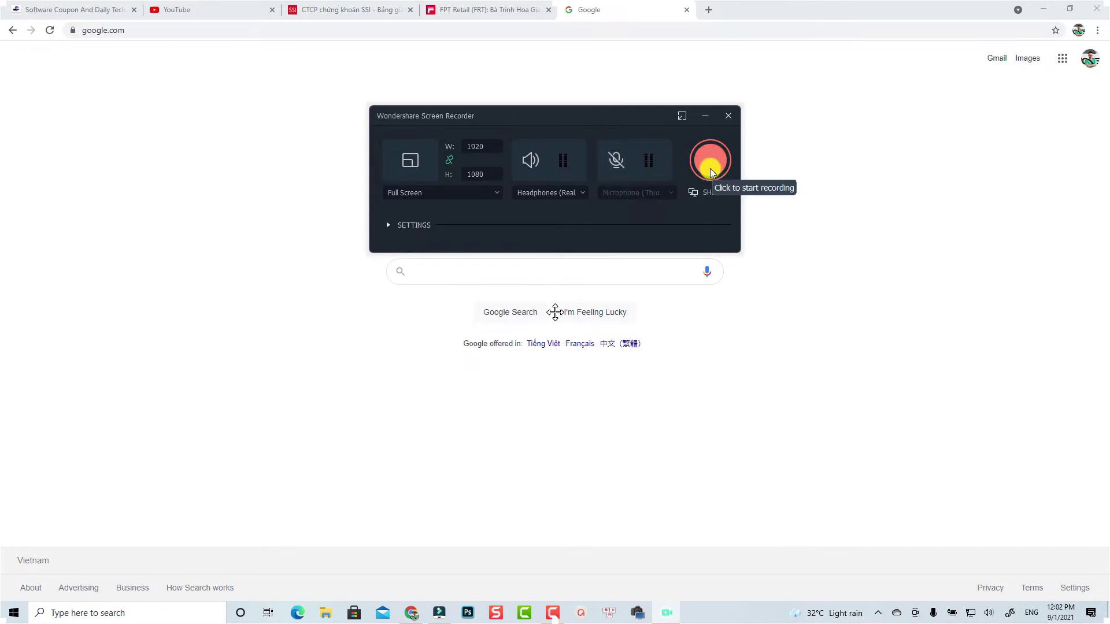
pyautogui.click(709, 160)
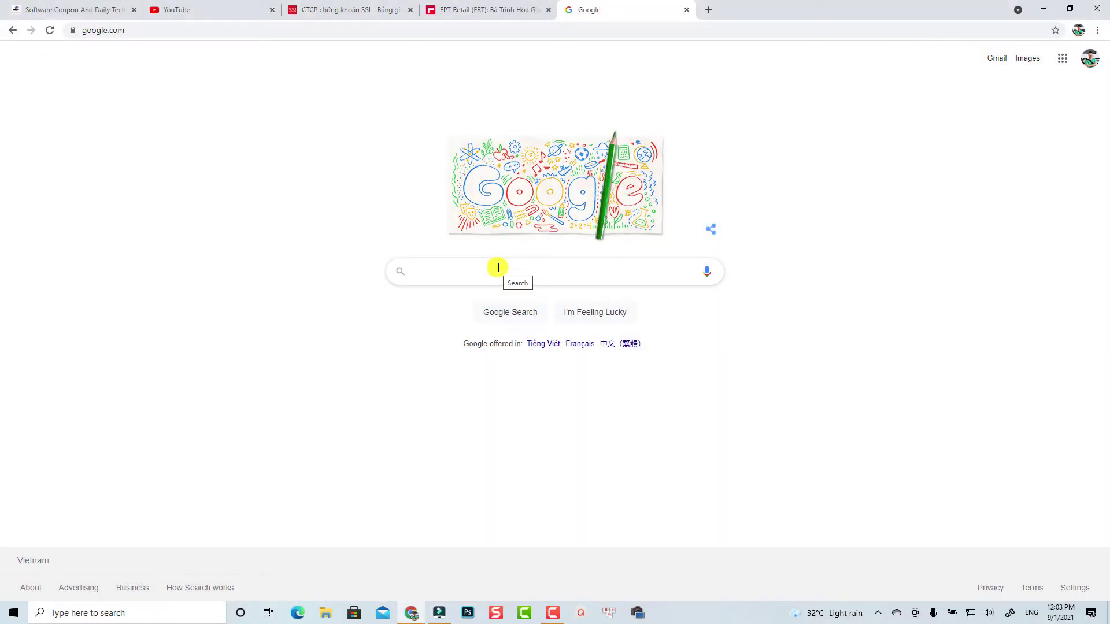
# - Google-search 'How to create a search bar' in Chrome
pyautogui.click(494, 273)
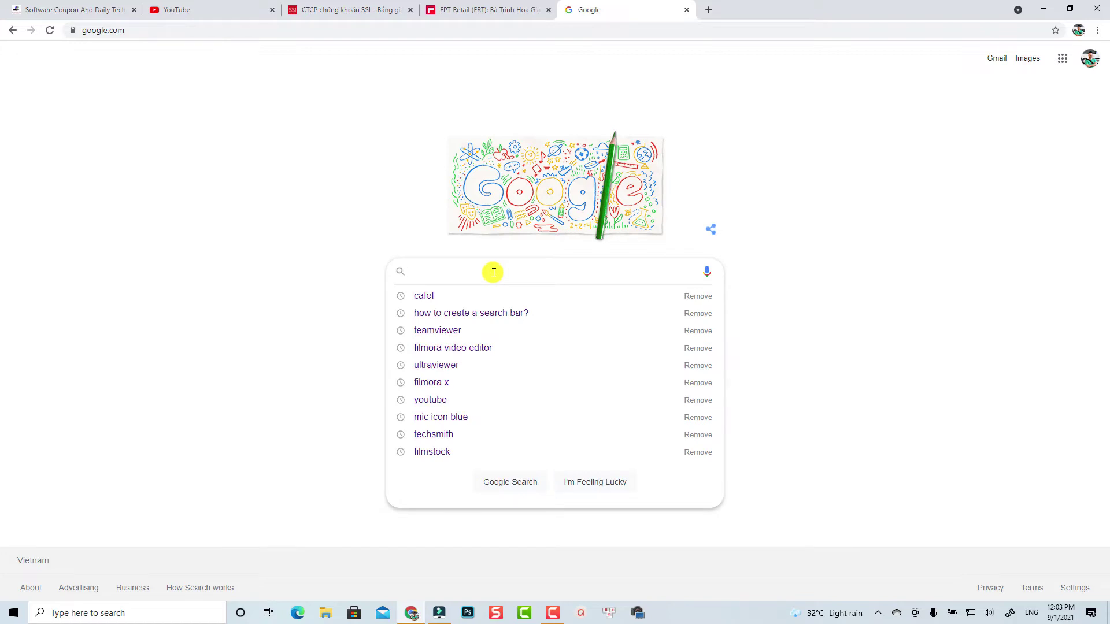
pyautogui.write('How to cre')
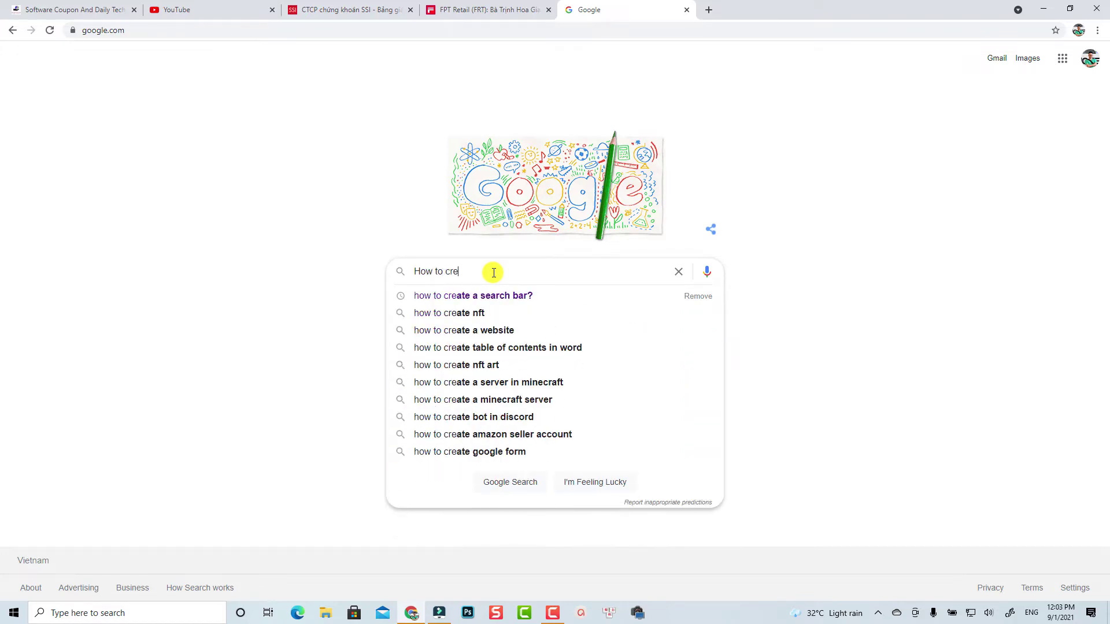
pyautogui.write('ate a search bar?')
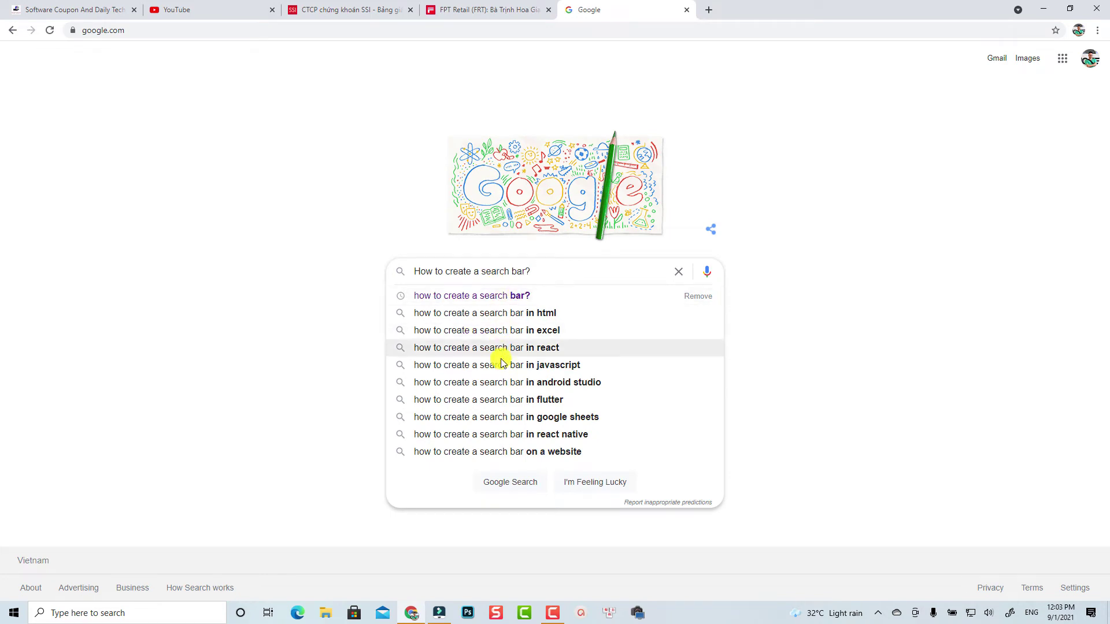
pyautogui.click(500, 488)
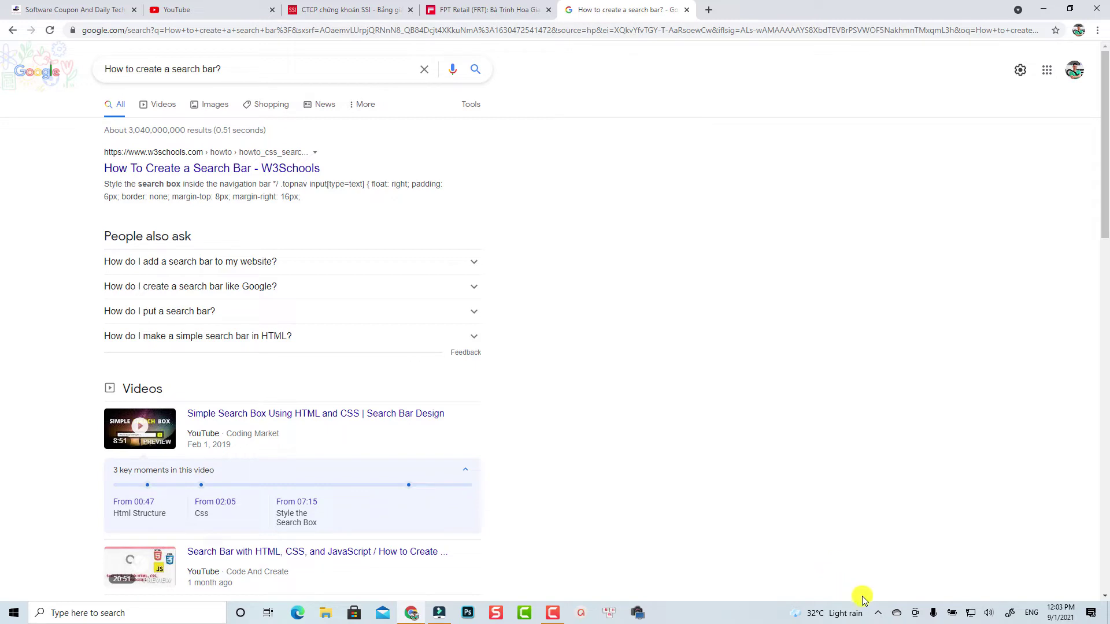
# - Reopen the running recorder's controls from the hidden tray icons
pyautogui.click(877, 614)
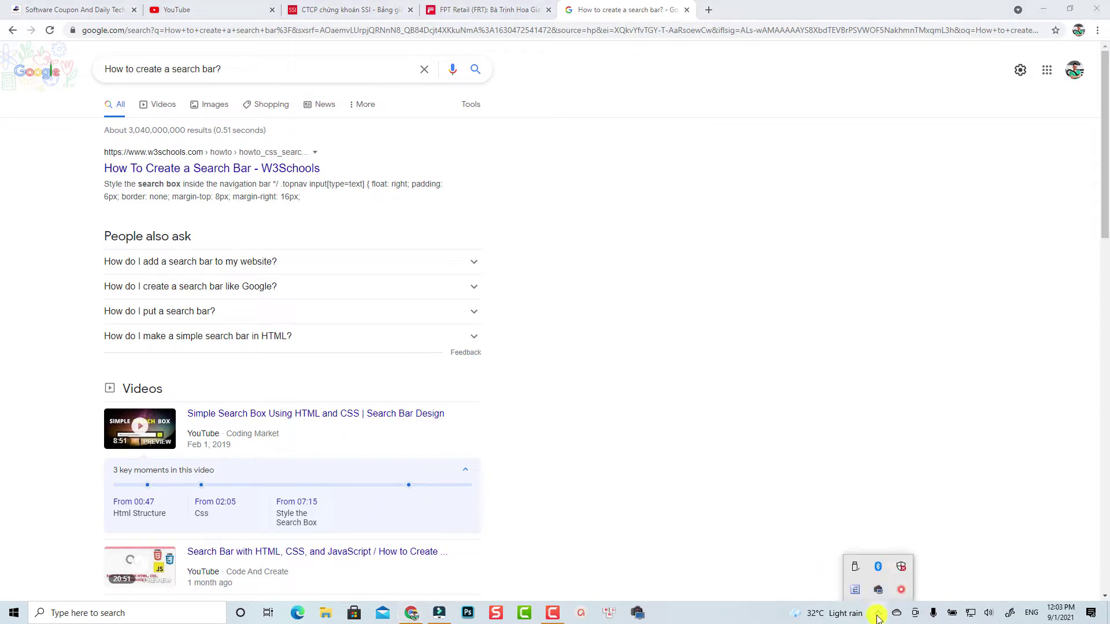
pyautogui.rightClick(903, 594)
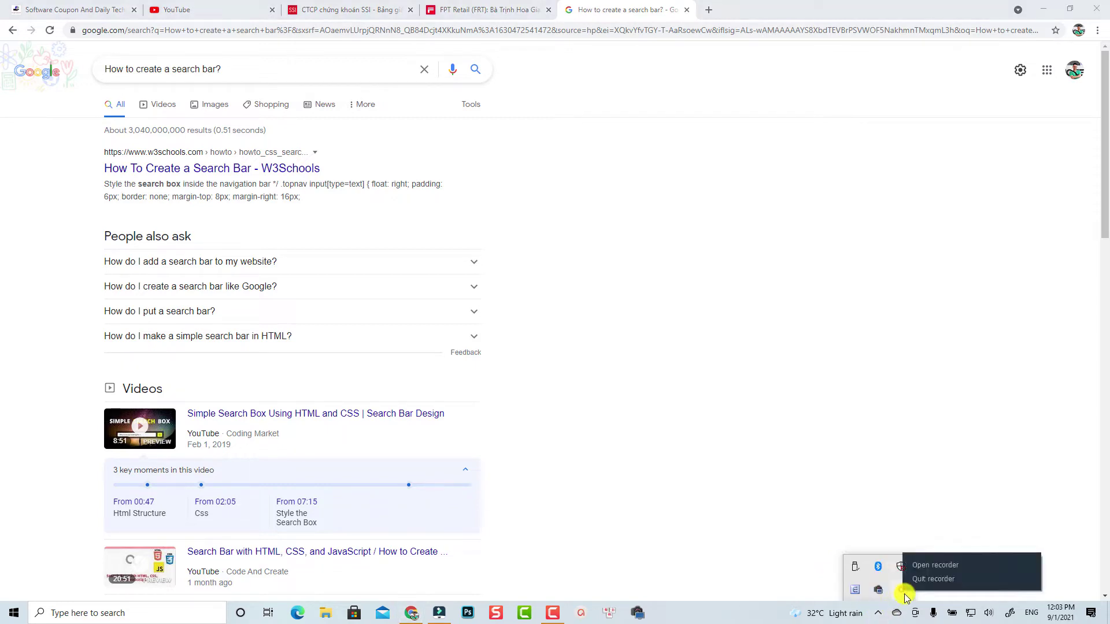
pyautogui.click(935, 565)
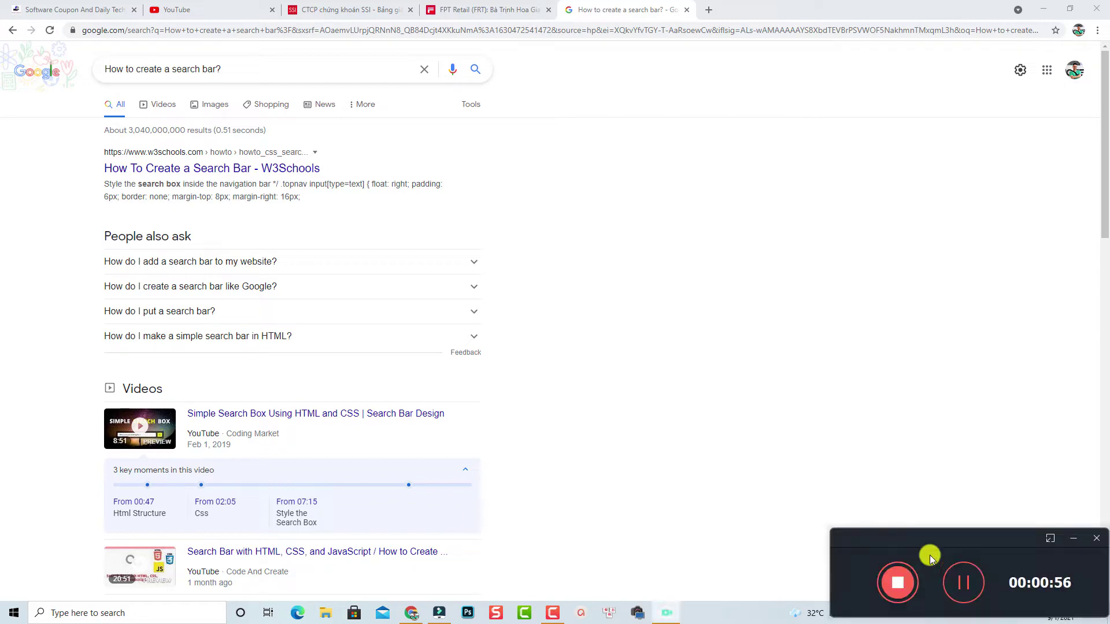
# - Stop and close the recorder, then preview the new clip VID_20210901_120252
pyautogui.click(900, 579)
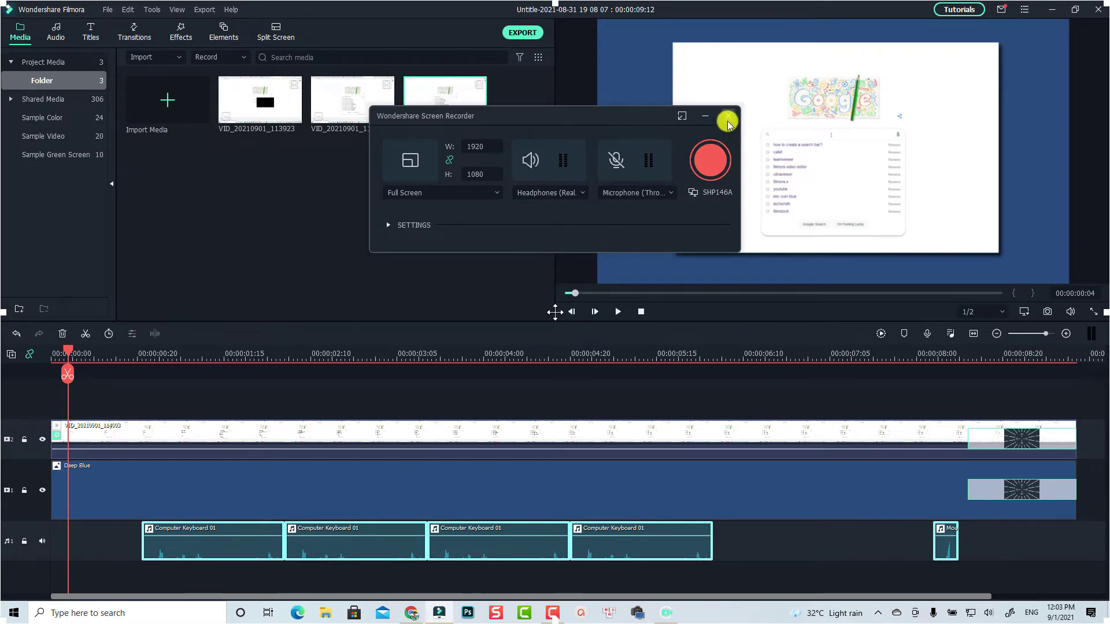
pyautogui.click(728, 119)
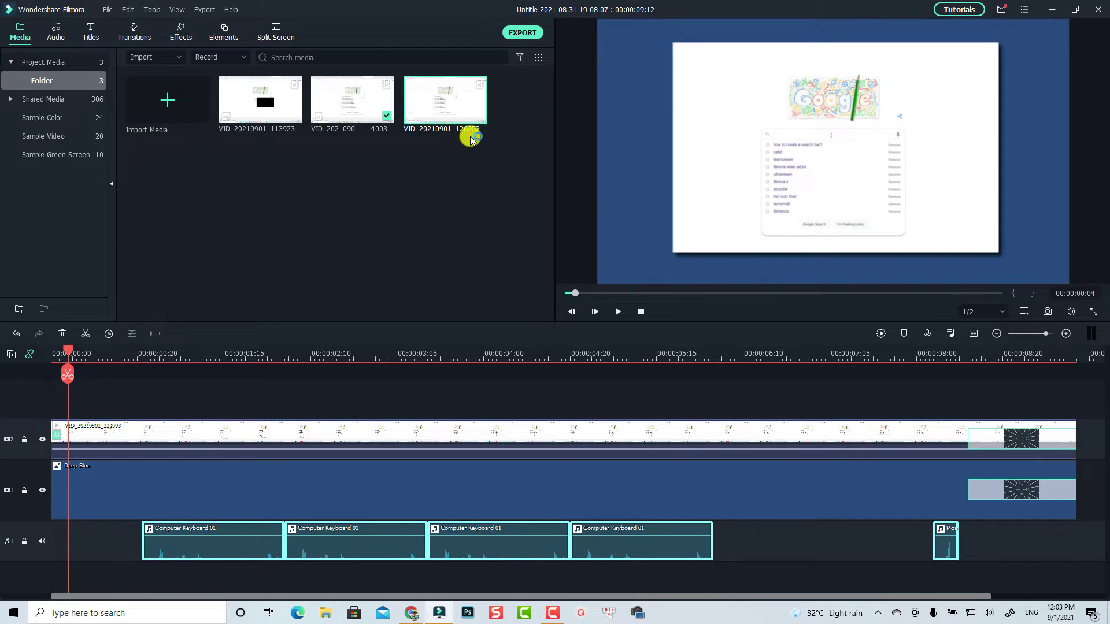
pyautogui.doubleClick(440, 133)
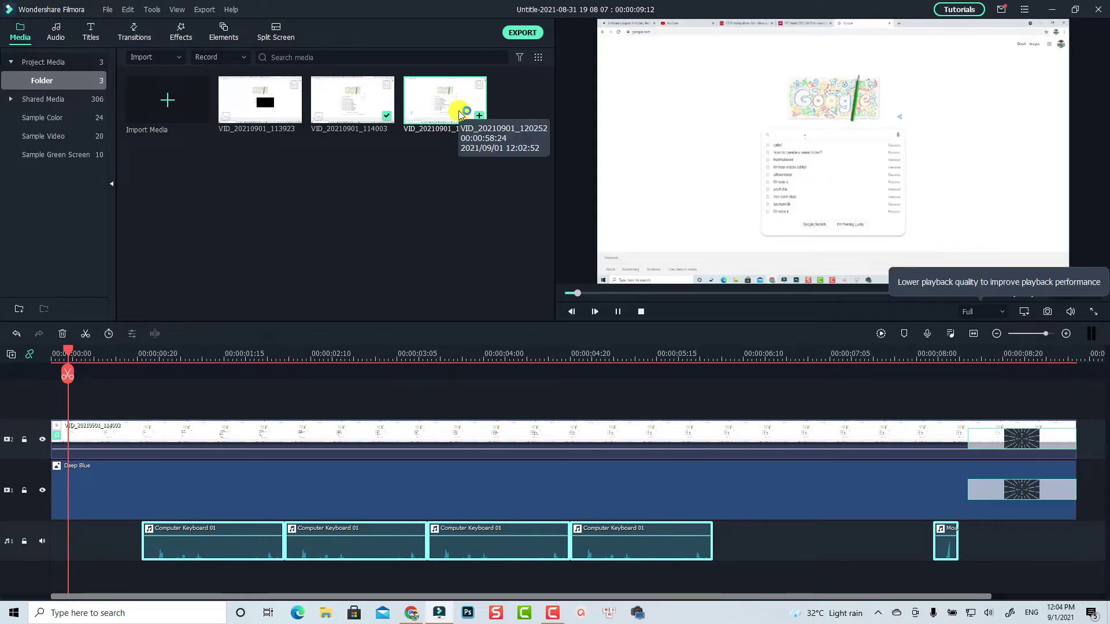
# - Delete every clip from the timeline
pyautogui.click(470, 492)
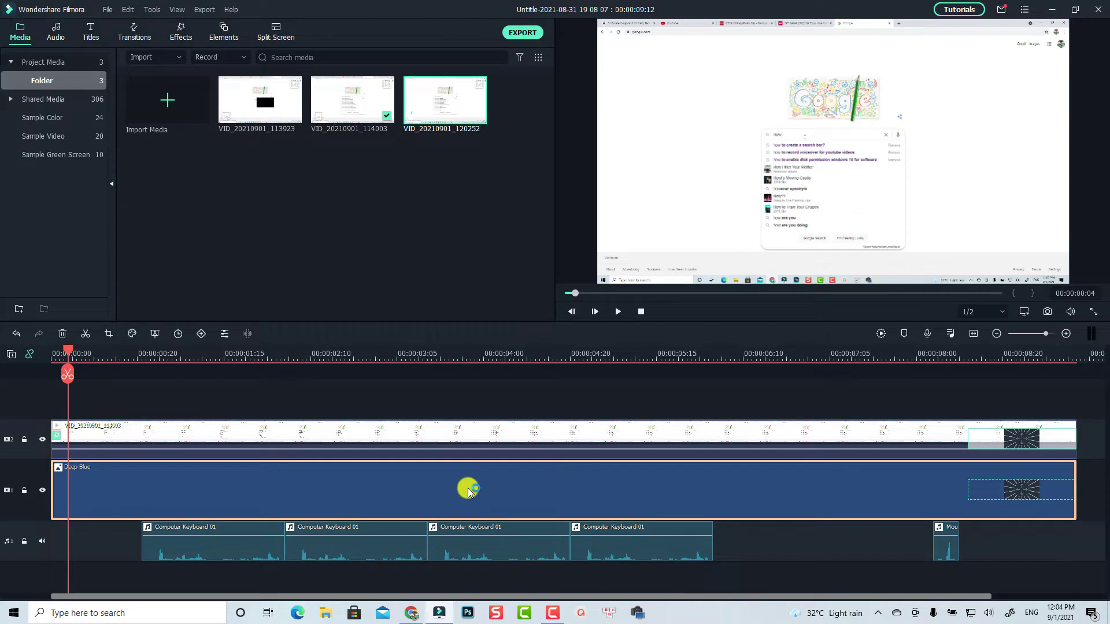
pyautogui.hotkey('ctrl', 'a')
pyautogui.press('Delete')
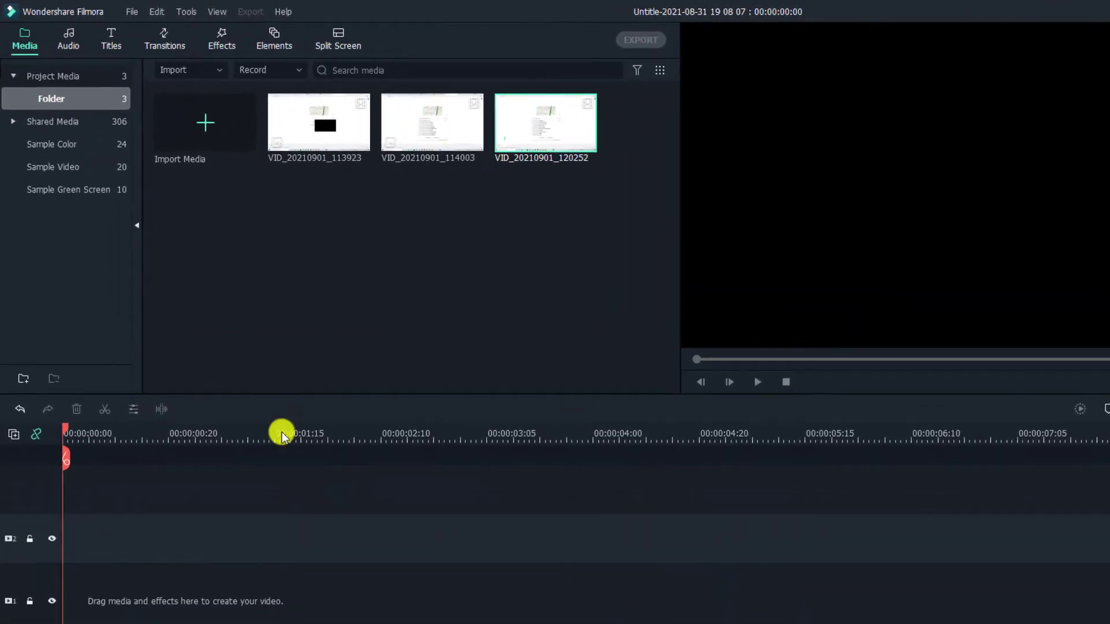
# - Place the Deep Blue sample colour on video track 1, playhead at about 00:00:01:23
pyautogui.click(22, 38)
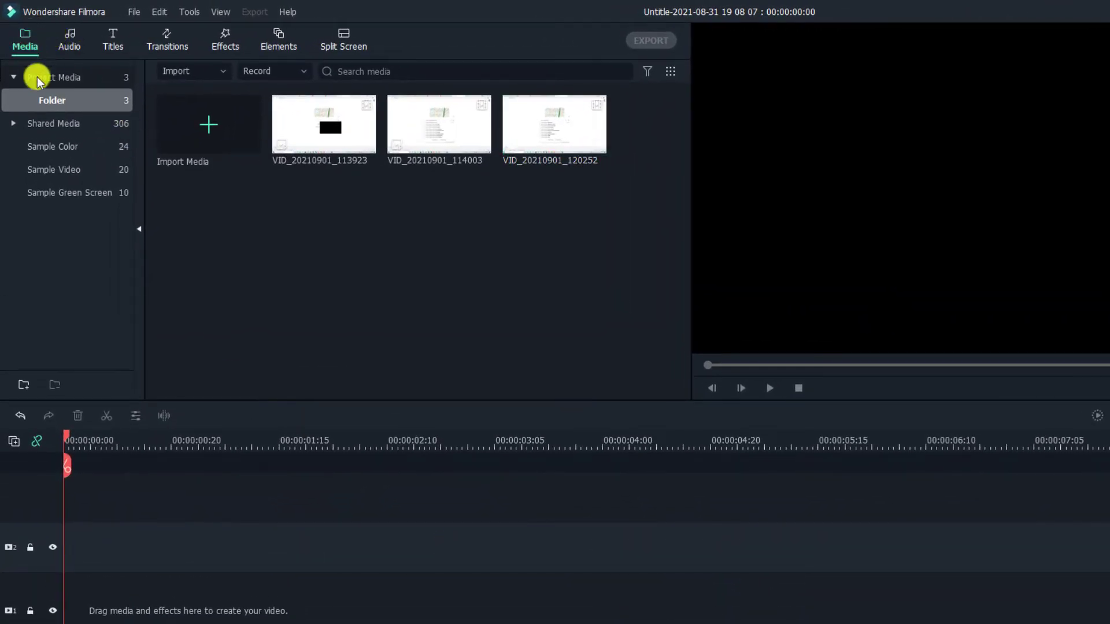
pyautogui.click(46, 152)
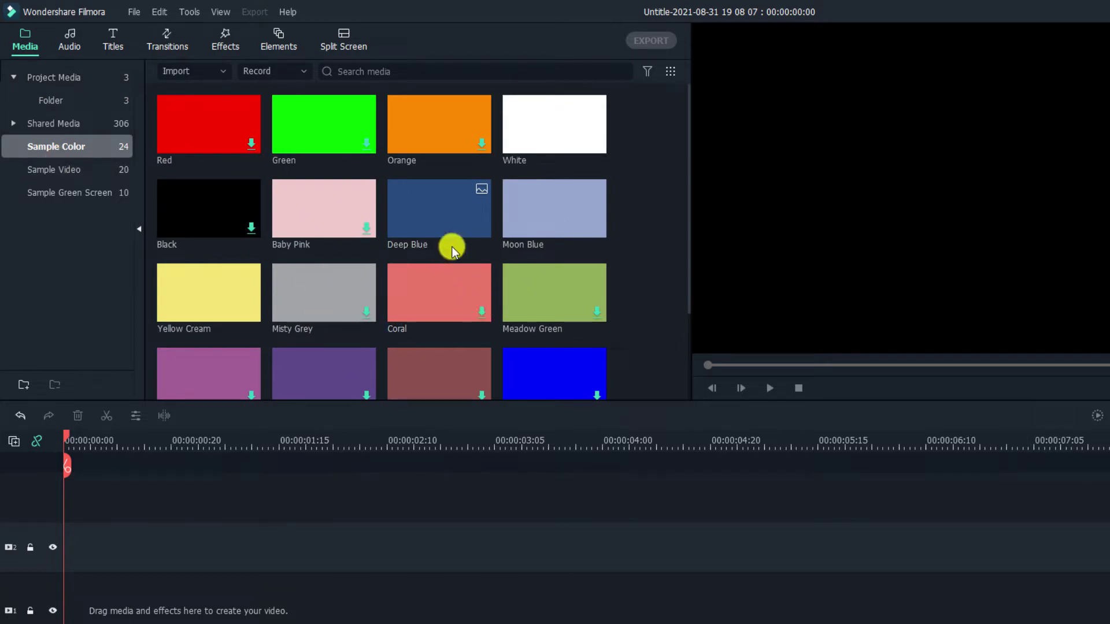
pyautogui.click(426, 226)
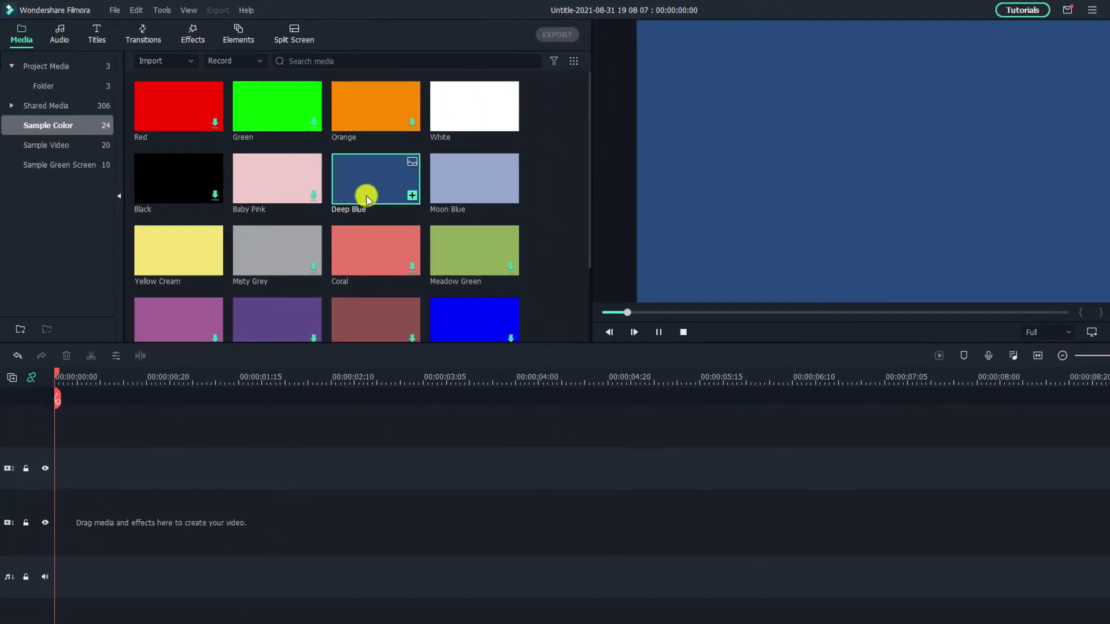
pyautogui.moveTo(425, 227); pyautogui.dragTo(61, 623)
pyautogui.moveTo(49, 520); pyautogui.dragTo(370, 486)
pyautogui.click(259, 355)
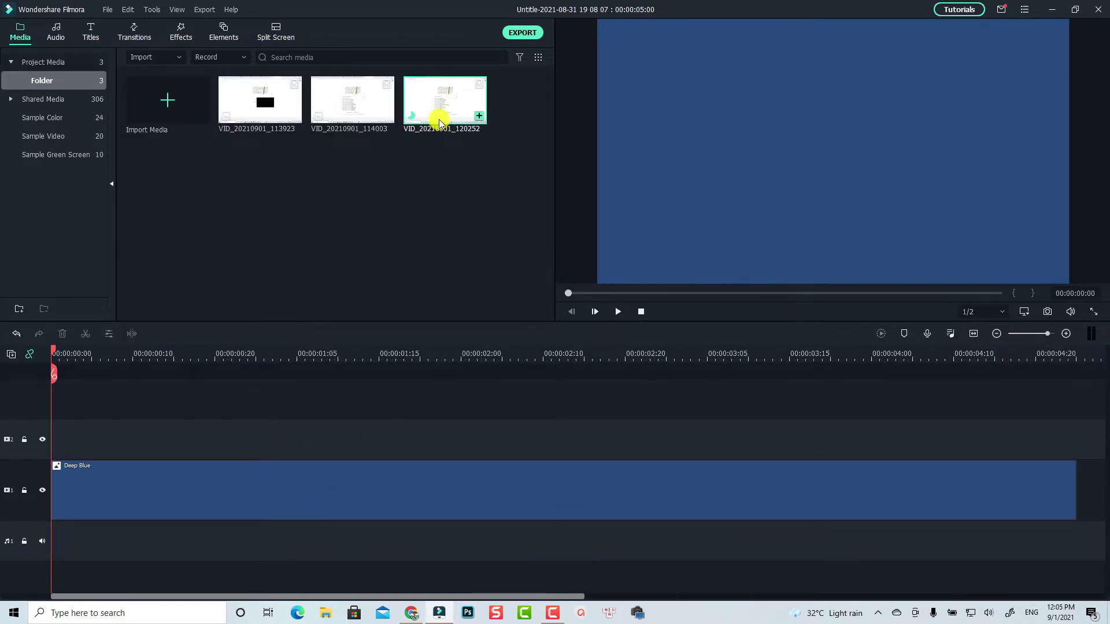
# - Mark the recording's in point at 00:00:31:21 and out point at about 46 seconds
pyautogui.doubleClick(439, 123)
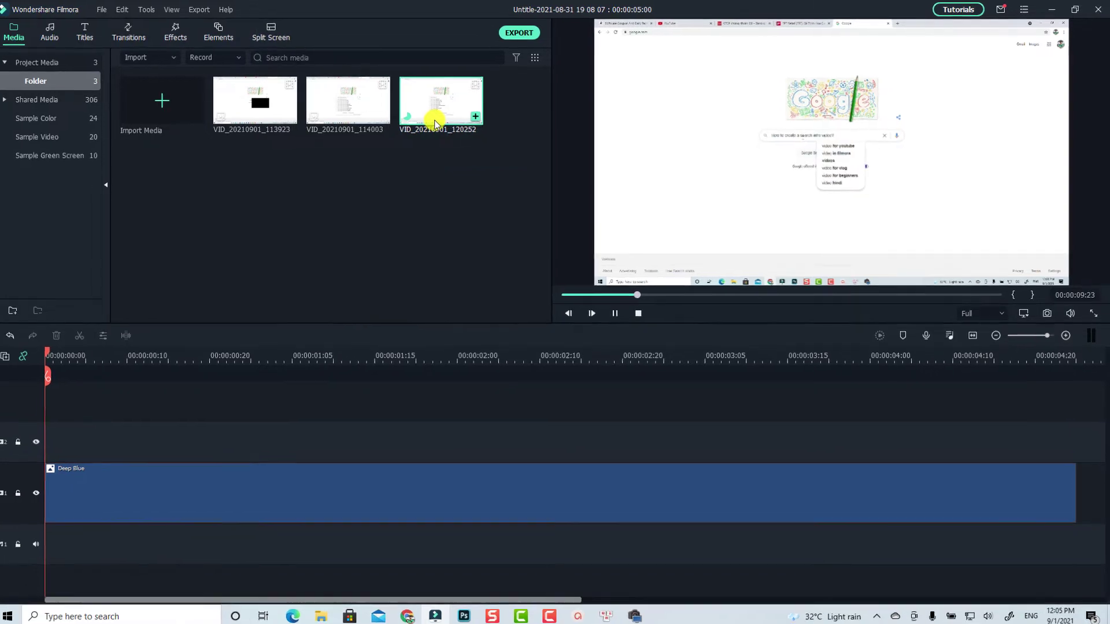
pyautogui.press('space')
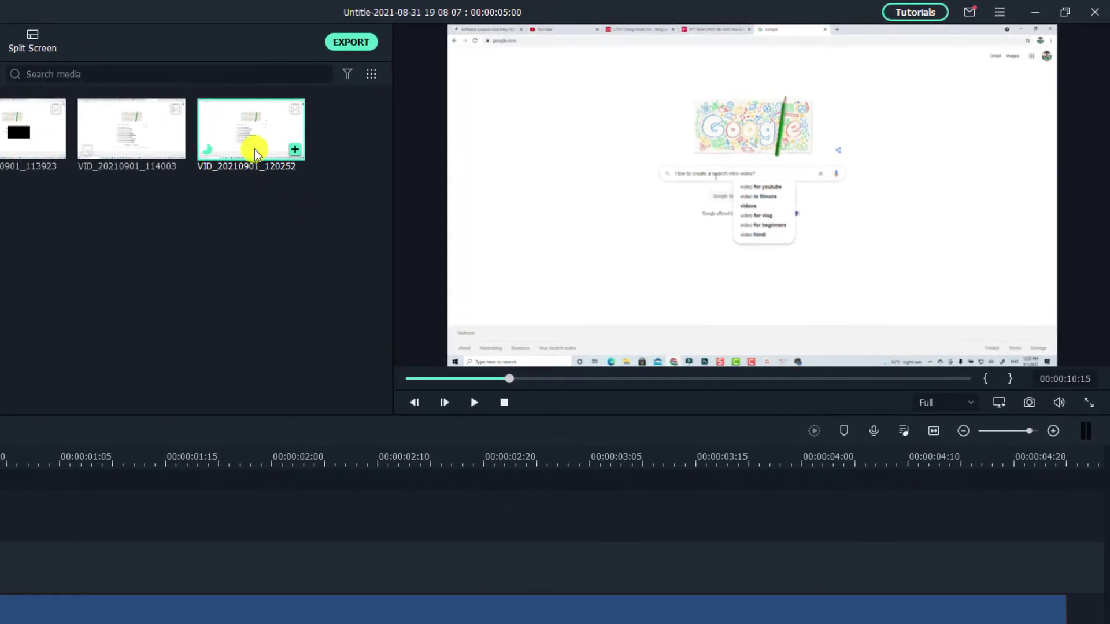
pyautogui.click(480, 392)
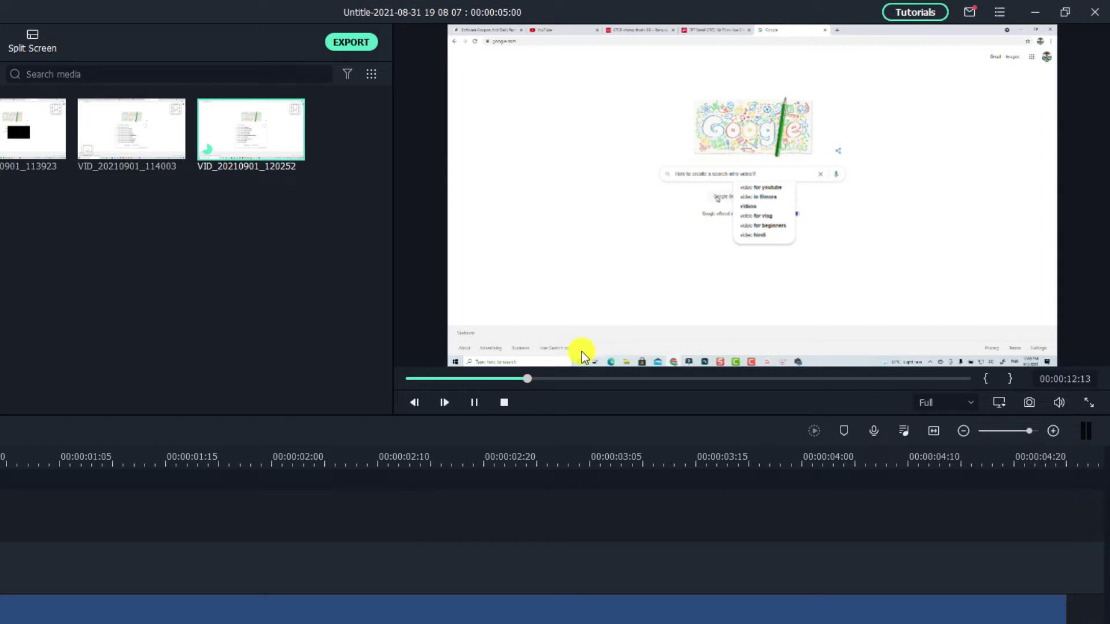
pyautogui.click(602, 380)
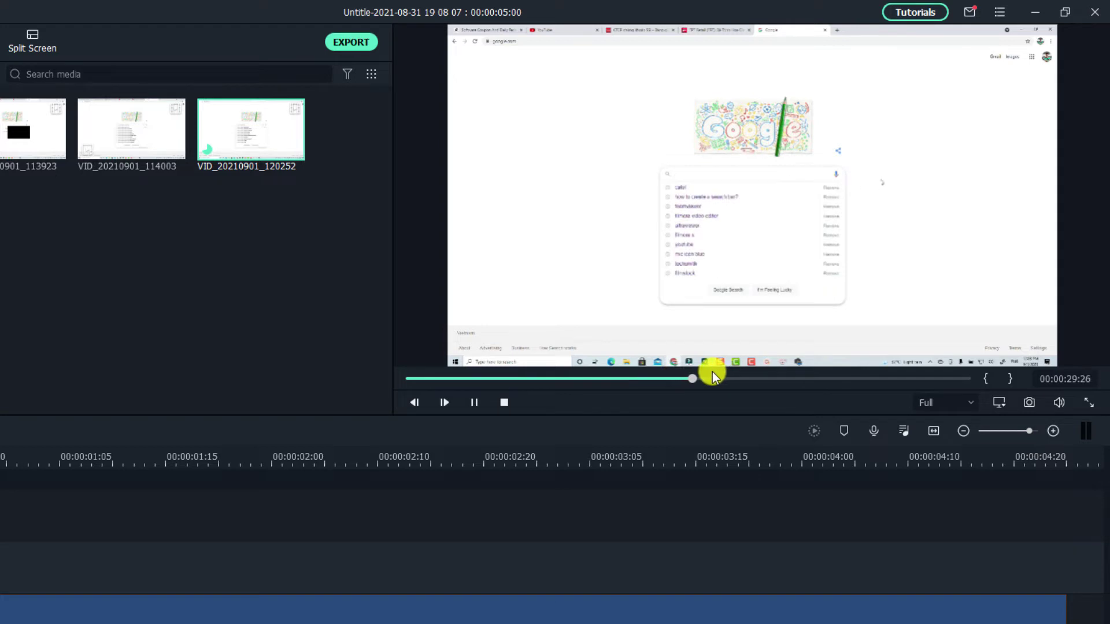
pyautogui.press('space')
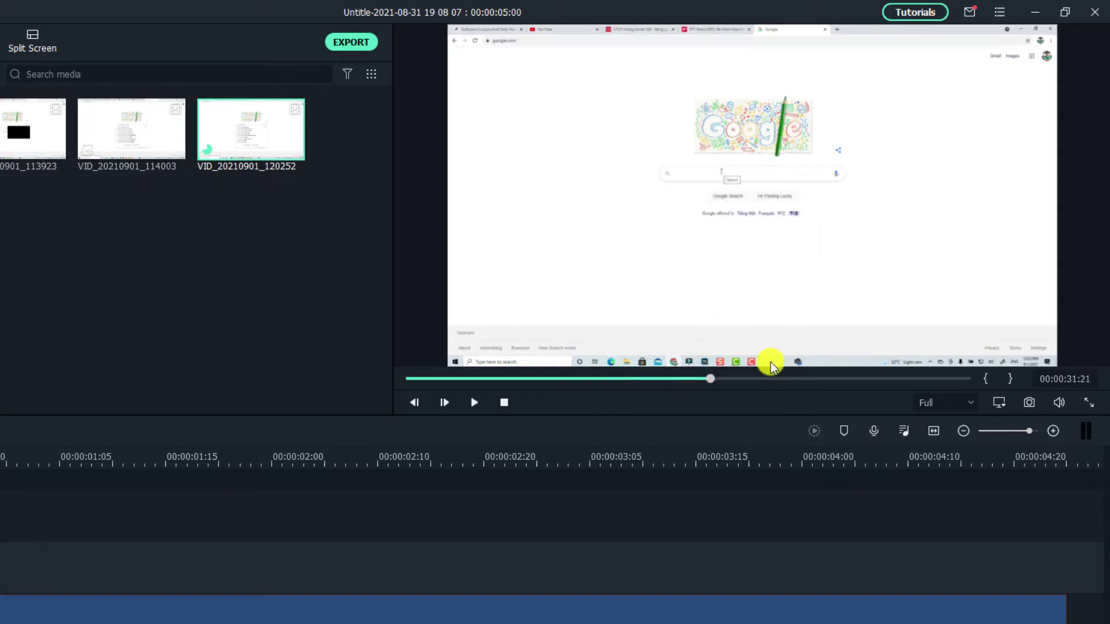
pyautogui.press('i')
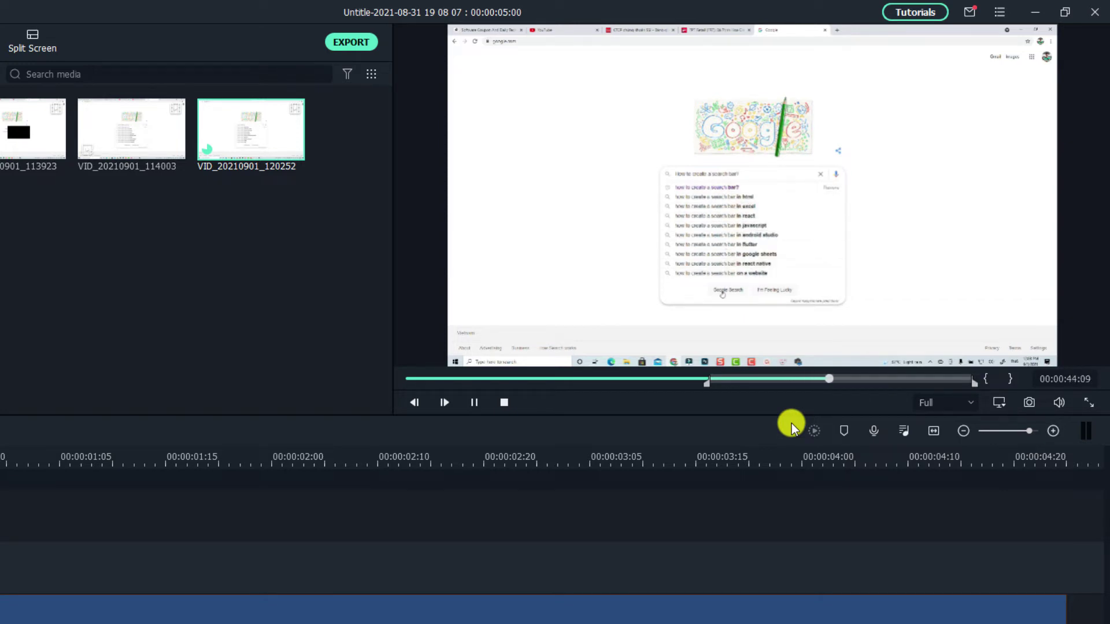
pyautogui.press('space')
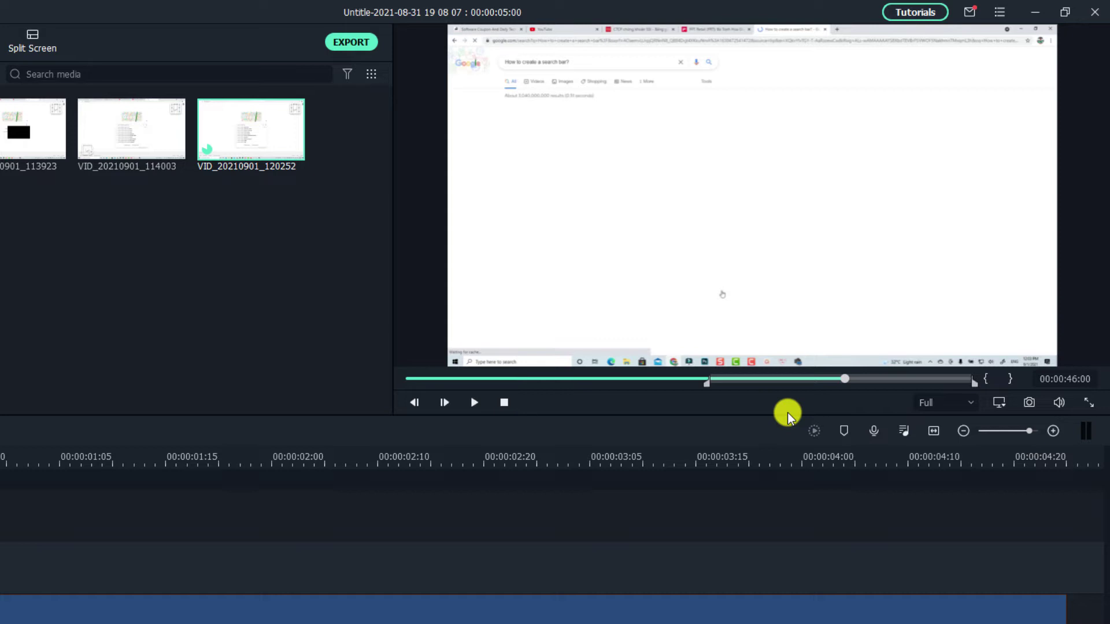
pyautogui.press('o')
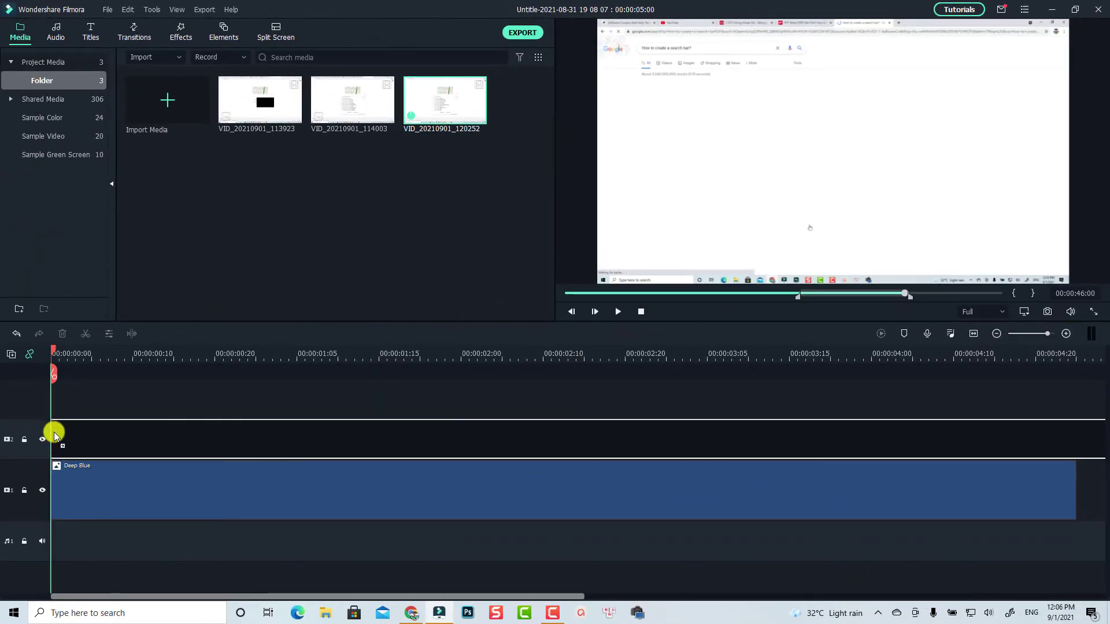
# - Place the trimmed recording on video track 2, keeping the 1920x1080 25fps project settings
pyautogui.moveTo(55, 434); pyautogui.dragTo(55, 435)
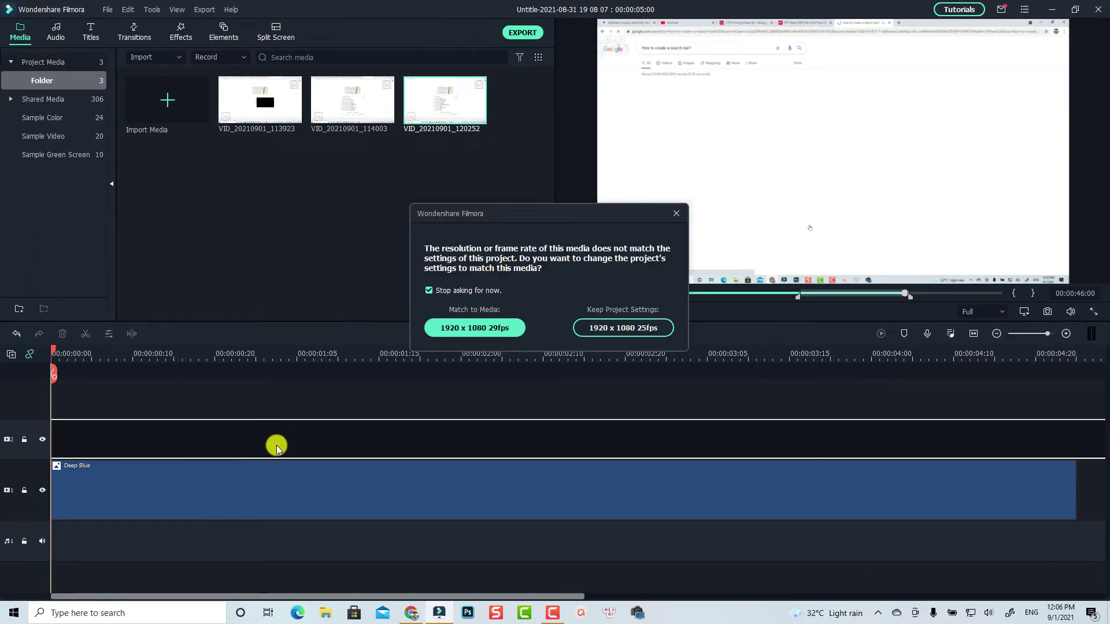
pyautogui.click(634, 329)
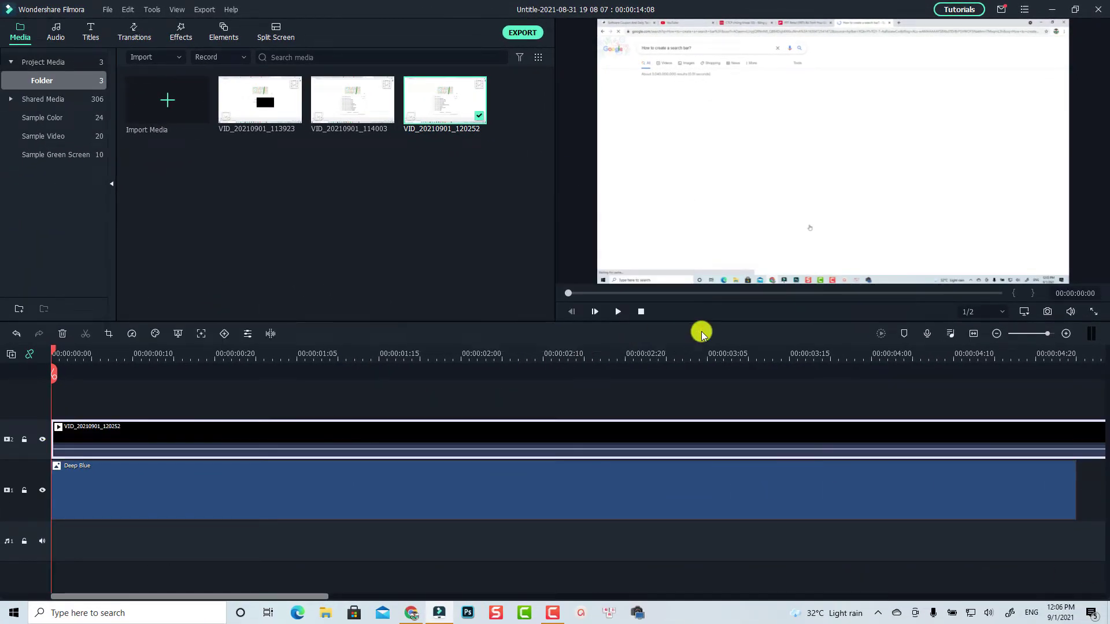
pyautogui.click(974, 335)
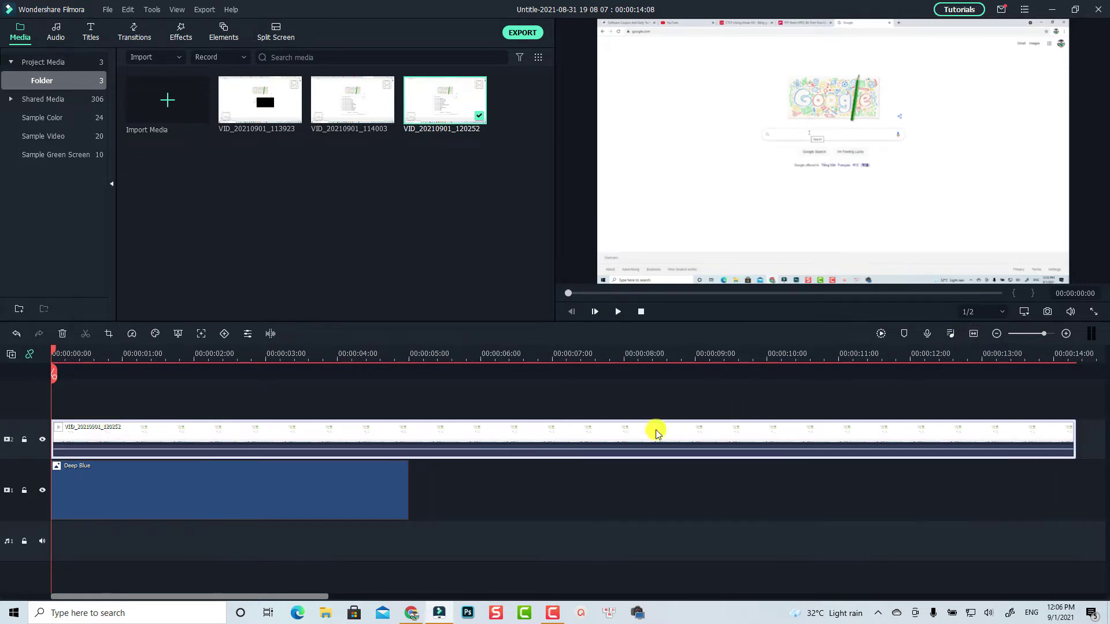
# - Drag the Deep Blue clip's right edge out to about 00:00:14
pyautogui.click(403, 500)
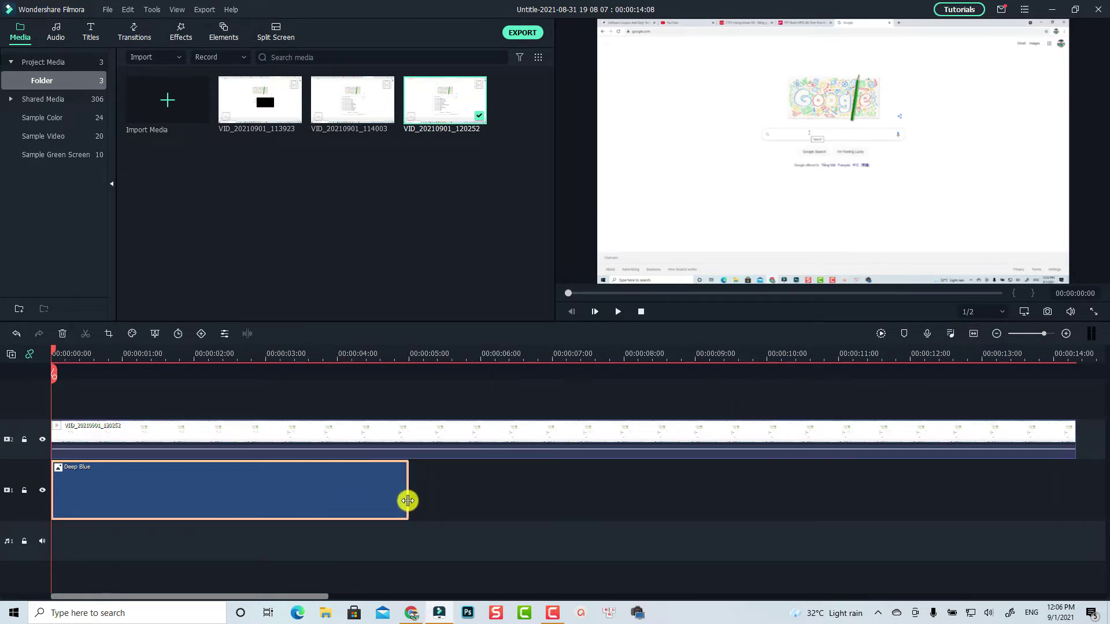
pyautogui.moveTo(407, 501); pyautogui.dragTo(1070, 499)
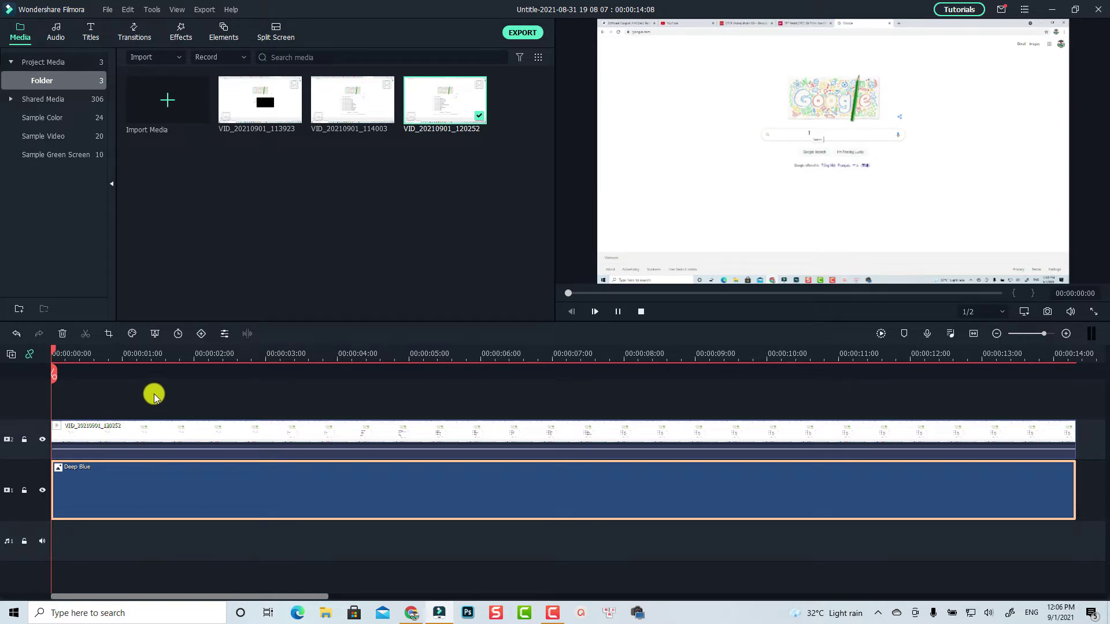
pyautogui.click(154, 396)
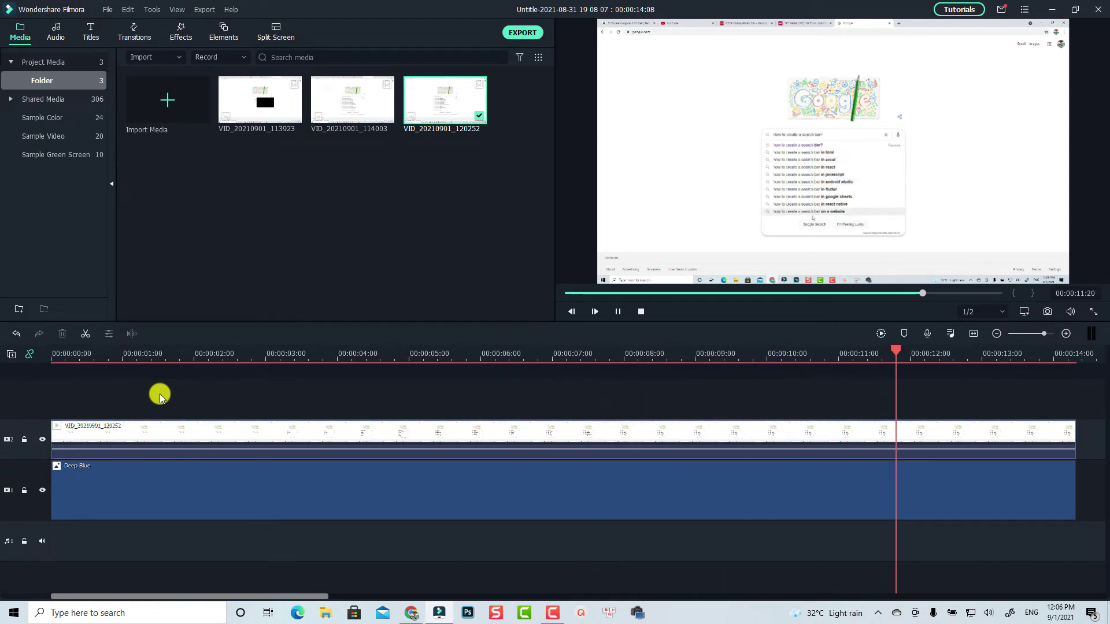
pyautogui.press('space')
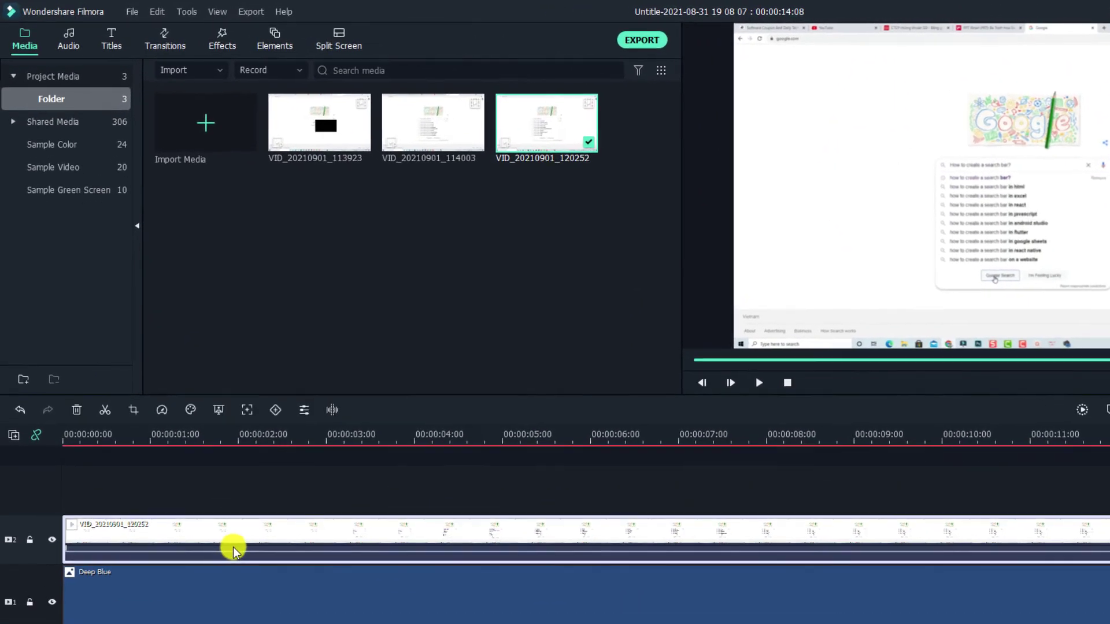
pyautogui.click(189, 444)
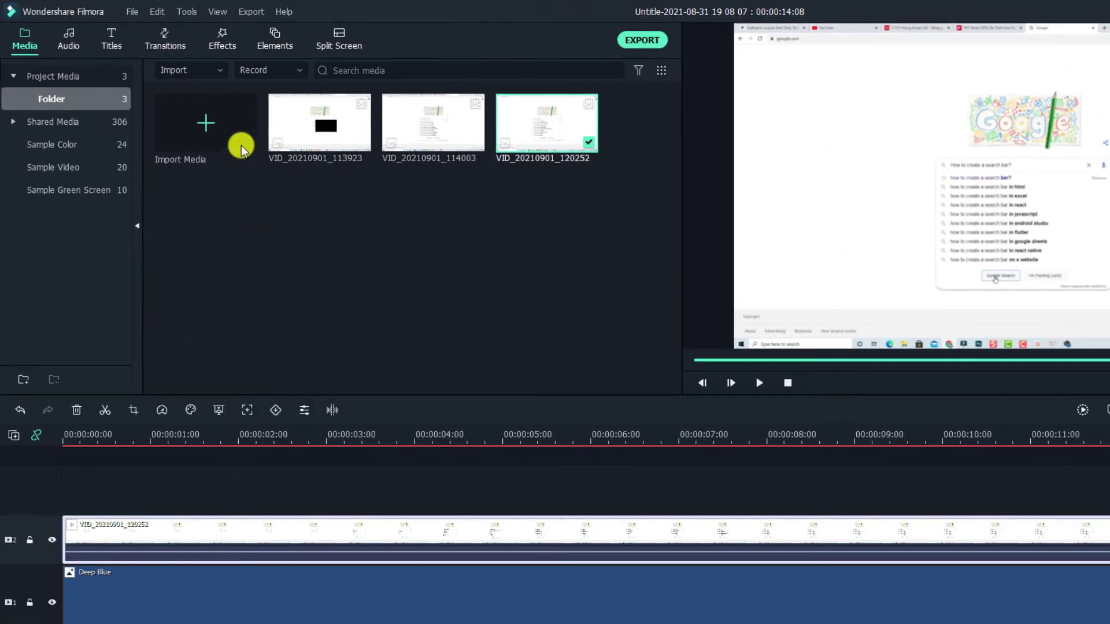
# - Search effects for 'crop' and drop Crop onto the VID_20210901_120252 clip on track 2
pyautogui.click(223, 46)
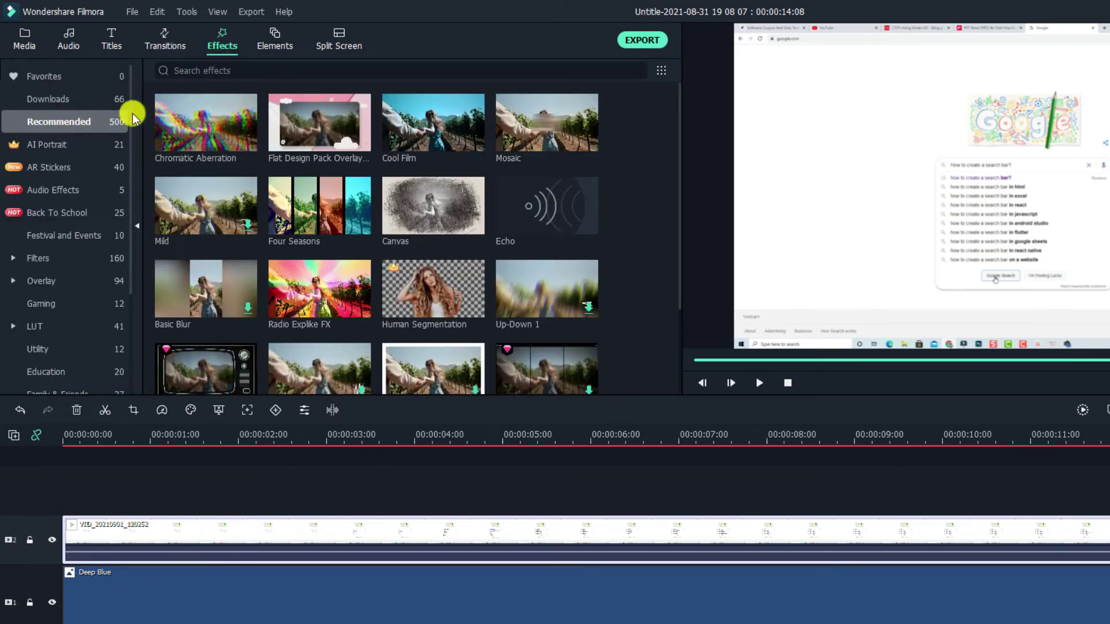
pyautogui.click(246, 70)
pyautogui.write('cr')
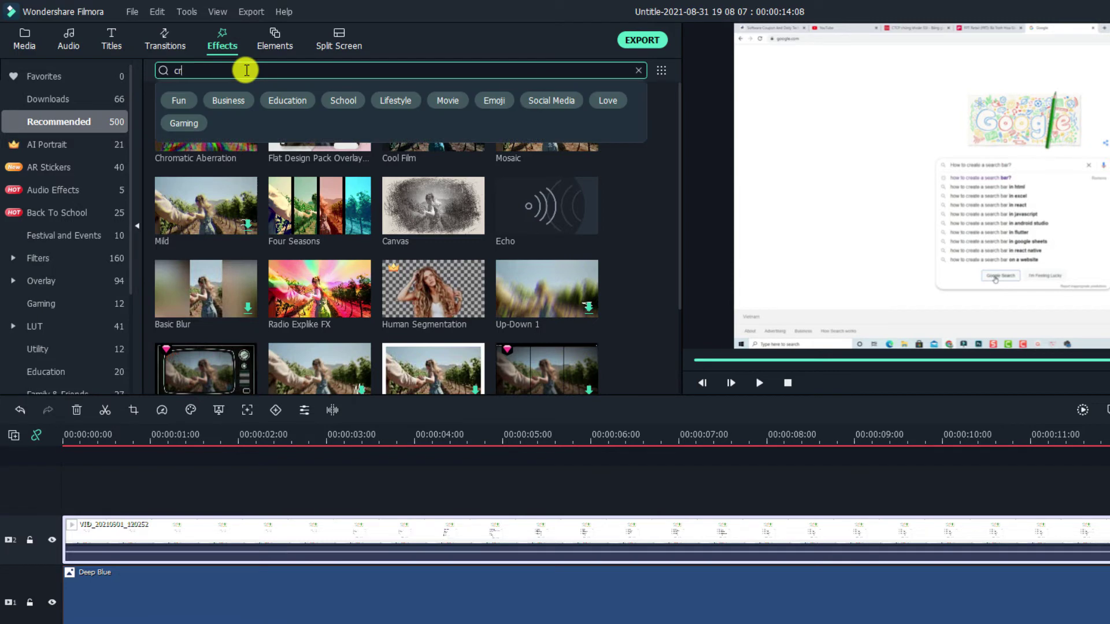
pyautogui.write('op')
pyautogui.press('Return')
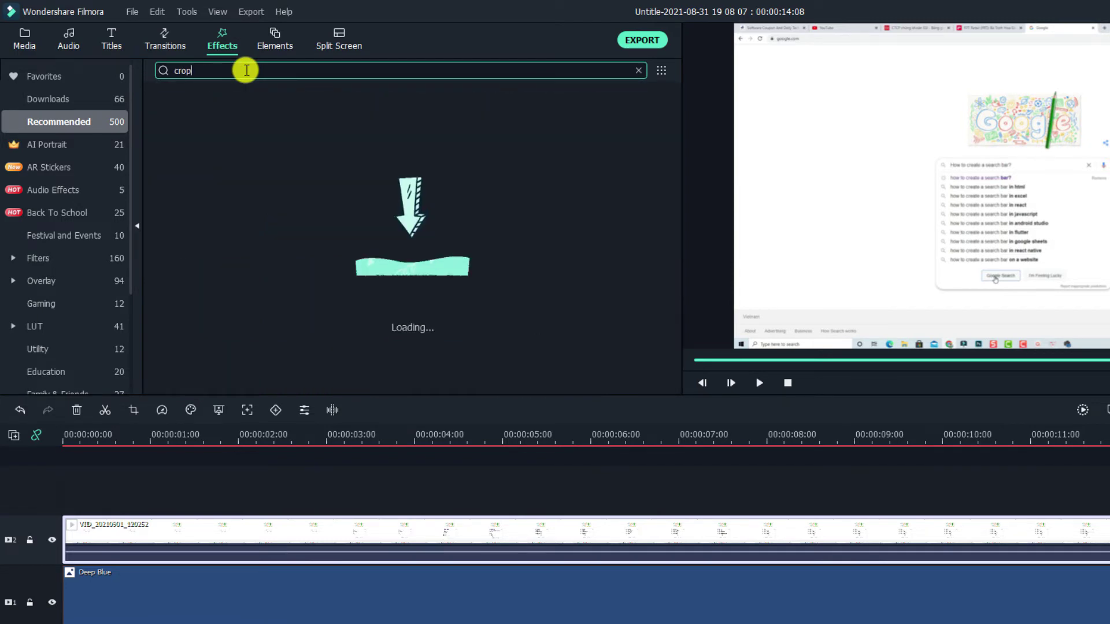
pyautogui.click(207, 140)
pyautogui.moveTo(207, 140); pyautogui.dragTo(197, 522)
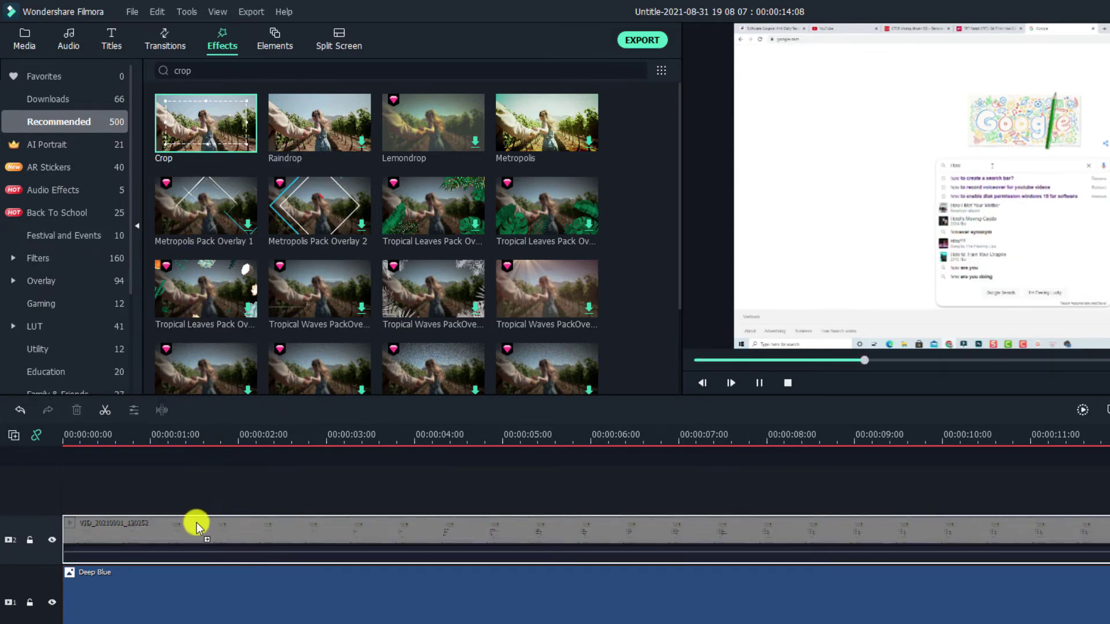
pyautogui.moveTo(196, 523); pyautogui.dragTo(203, 529)
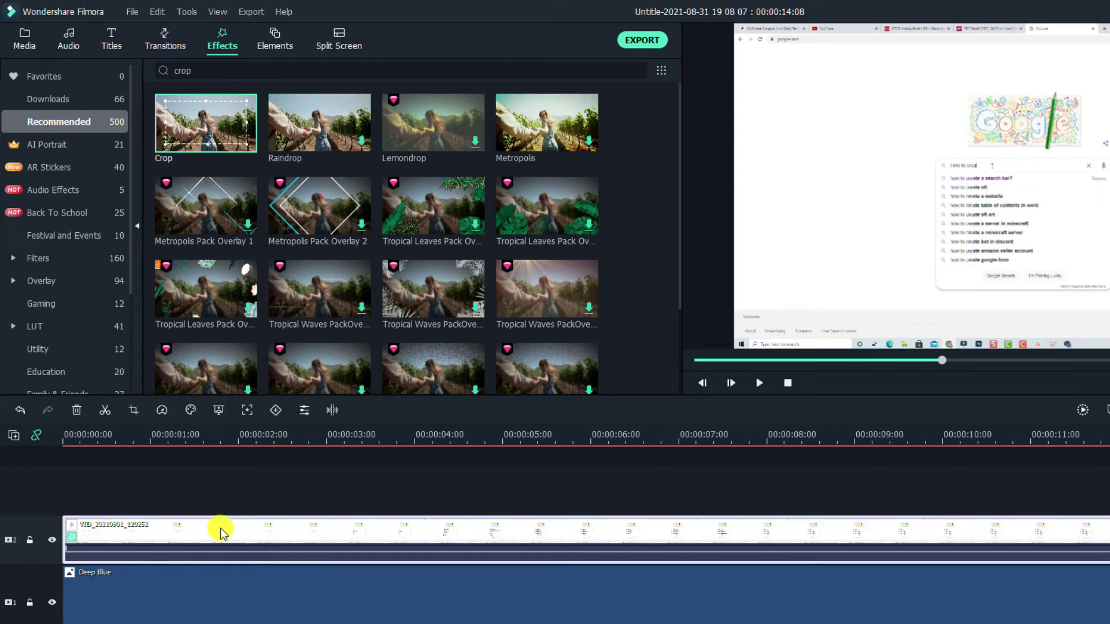
pyautogui.doubleClick(170, 540)
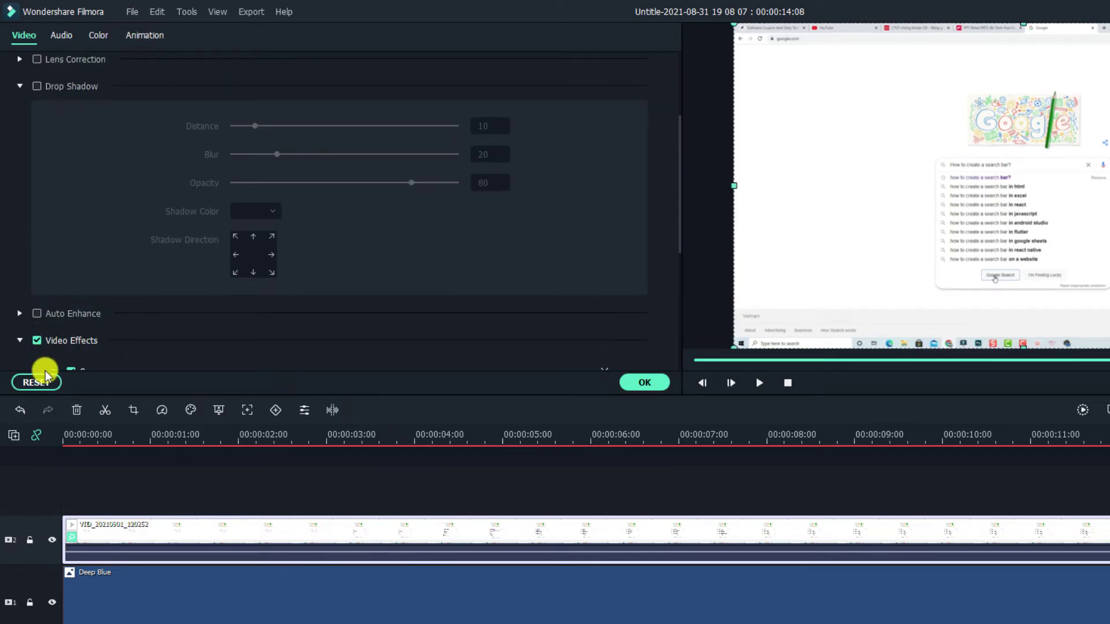
# - Set the Crop sliders to Left 14, Right 17, Top 12 and Bottom 12
pyautogui.scroll(-3, 57, 324)
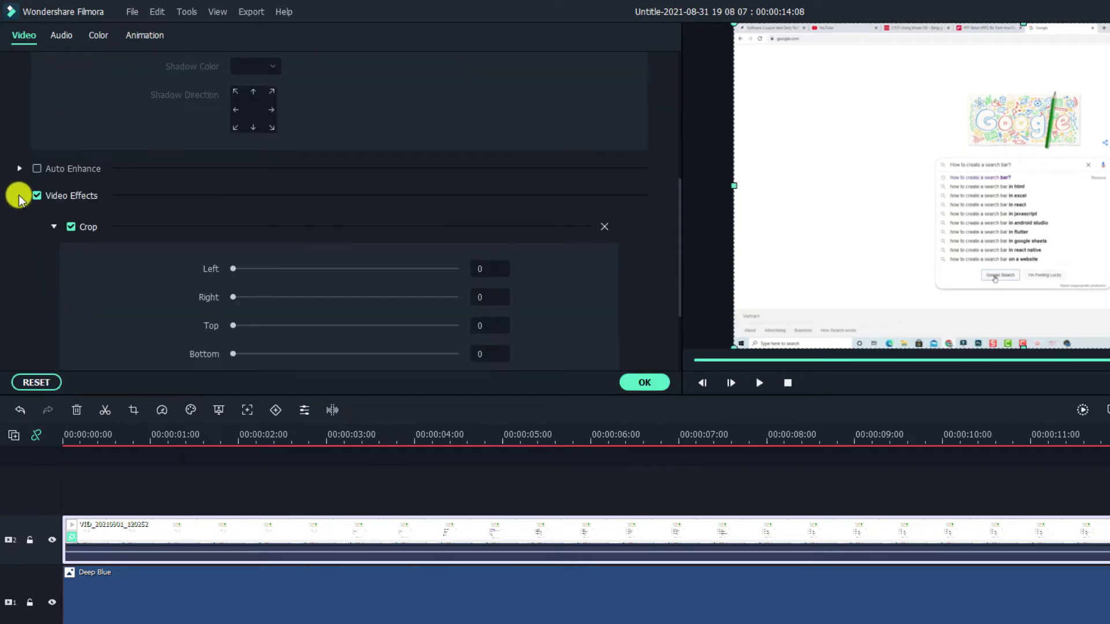
pyautogui.scroll(3, 20, 199)
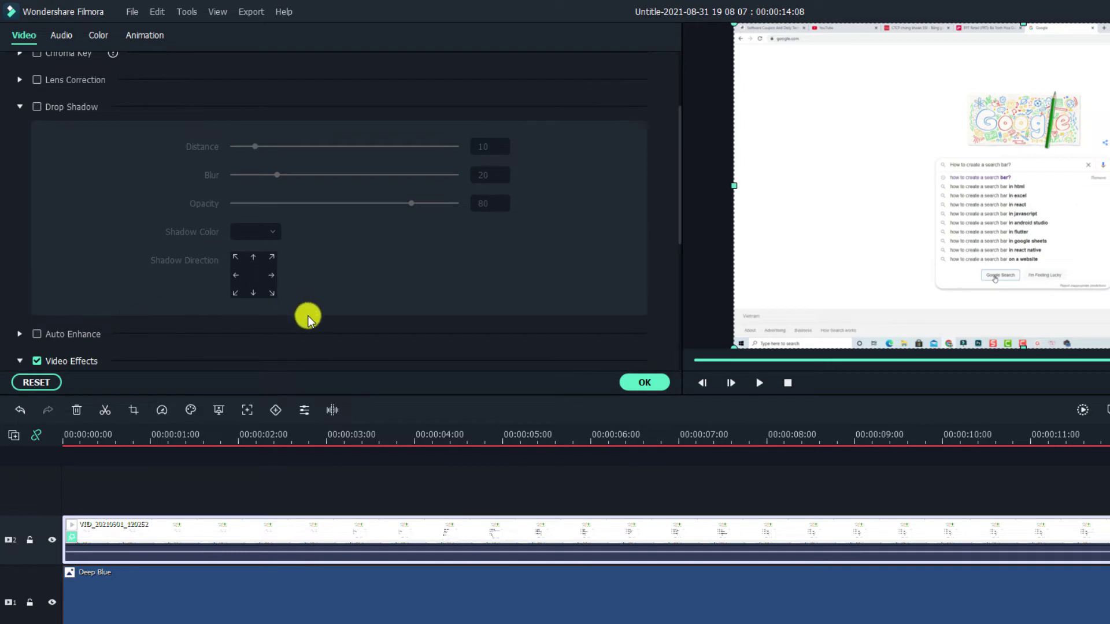
pyautogui.scroll(-3, 308, 316)
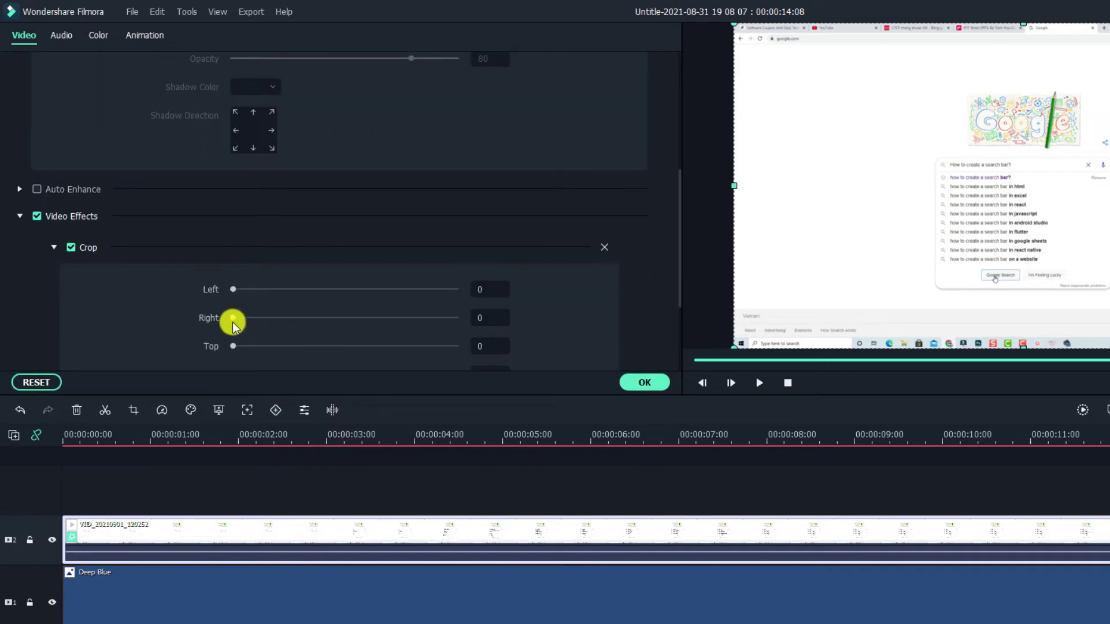
pyautogui.scroll(-2, 249, 319)
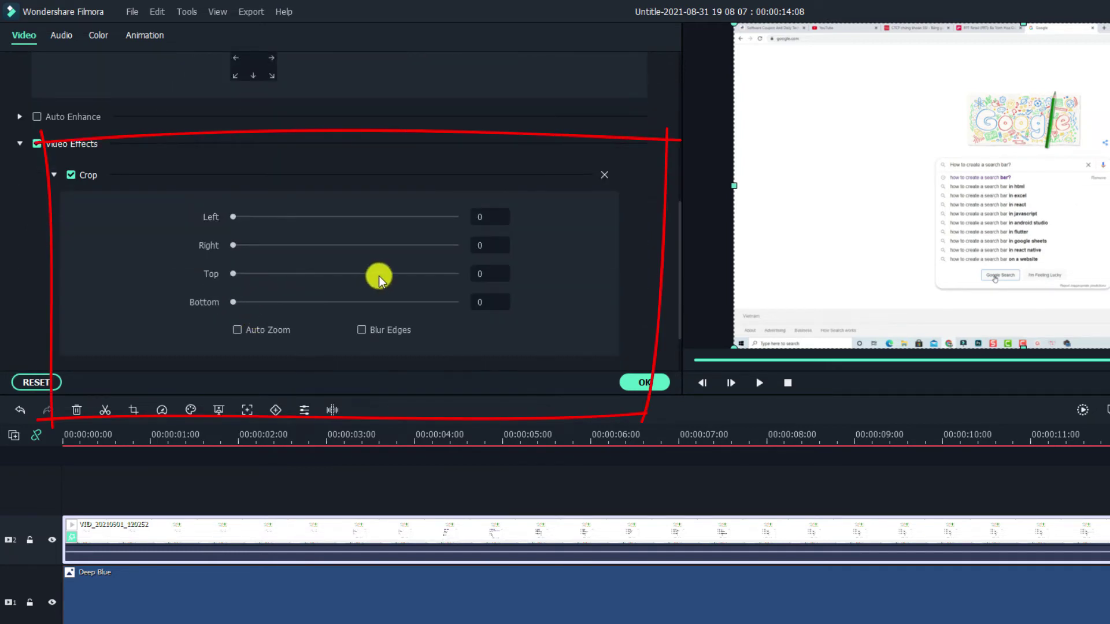
pyautogui.moveTo(233, 217); pyautogui.dragTo(247, 217)
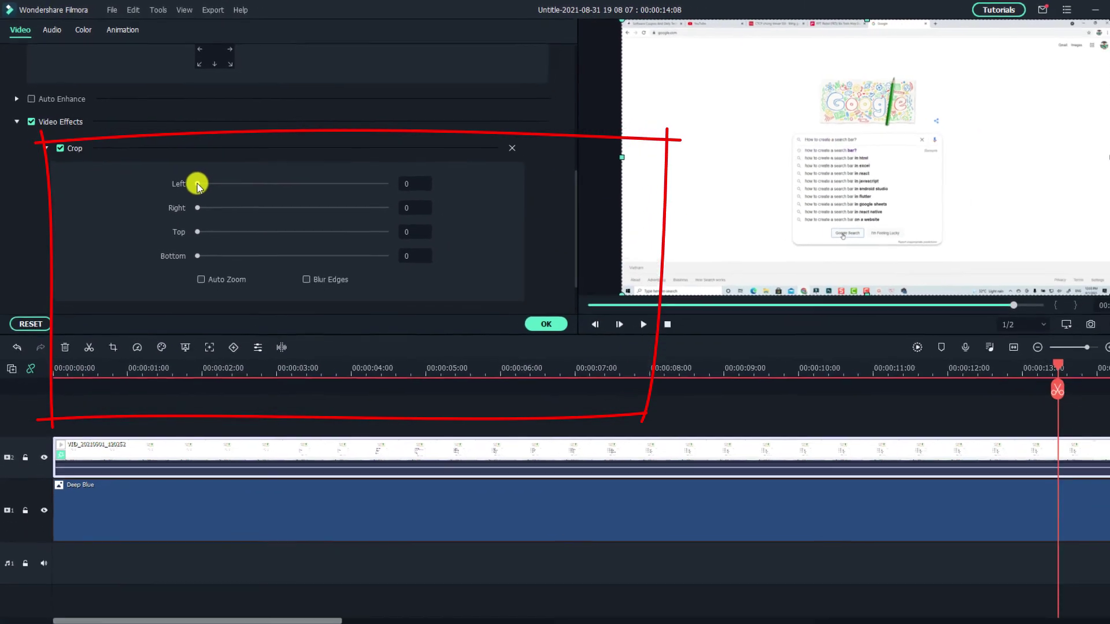
pyautogui.moveTo(204, 175); pyautogui.dragTo(220, 200)
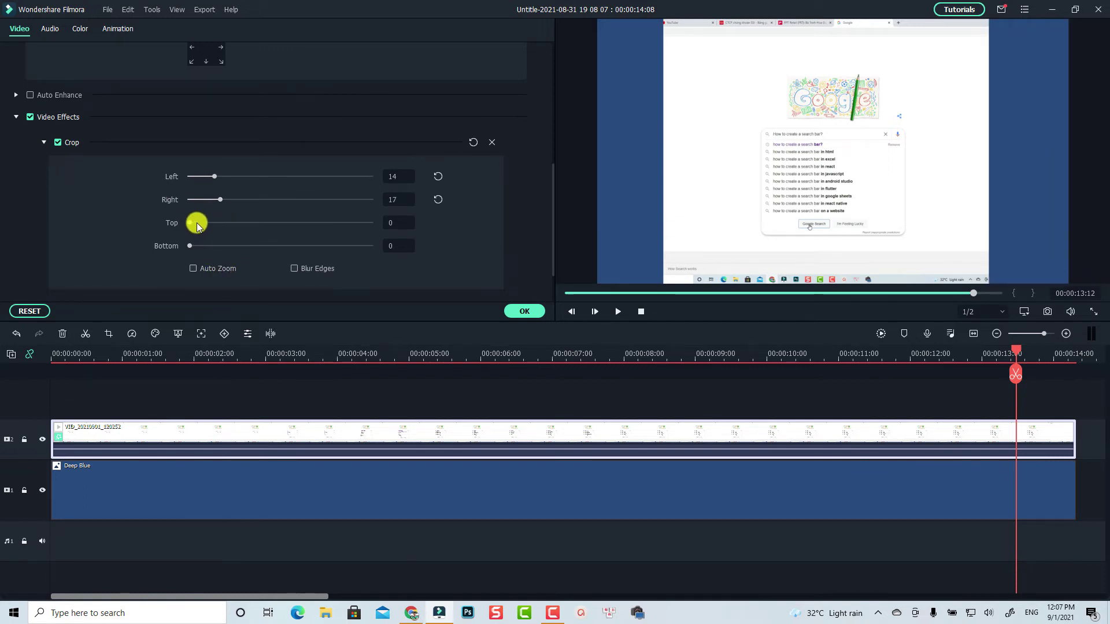
pyautogui.moveTo(207, 224); pyautogui.dragTo(212, 223)
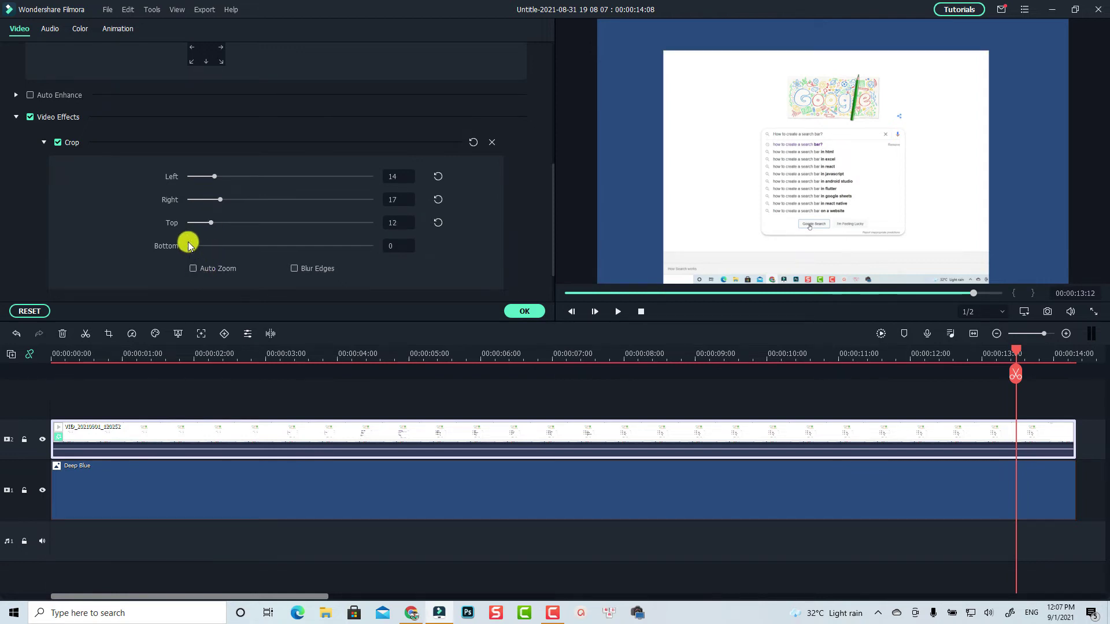
pyautogui.moveTo(192, 246); pyautogui.dragTo(211, 246)
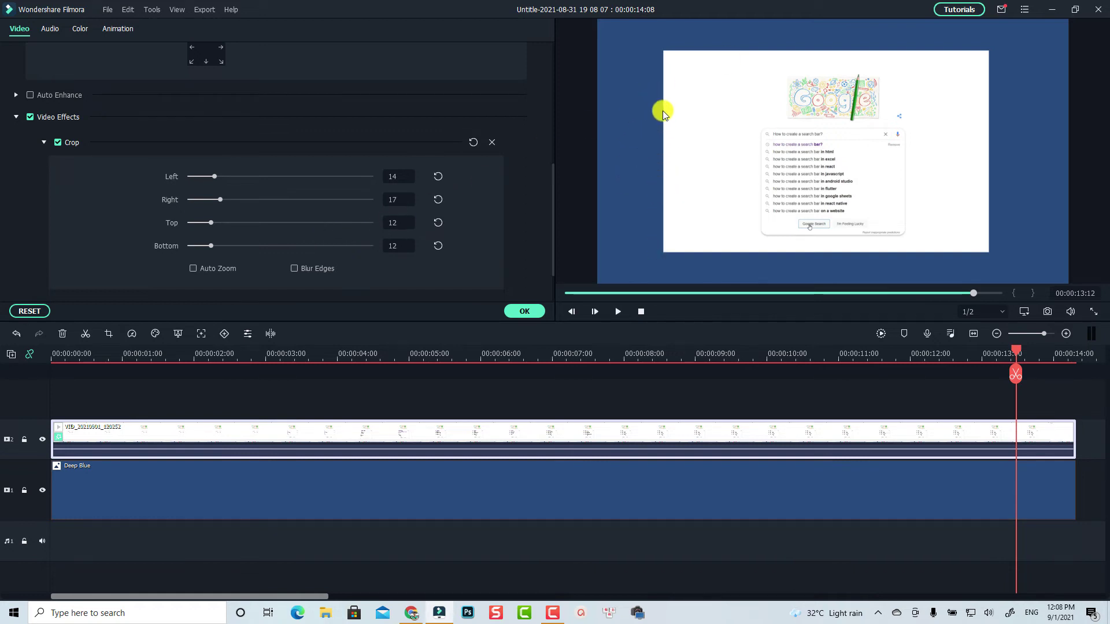
pyautogui.scroll(4, 74, 211)
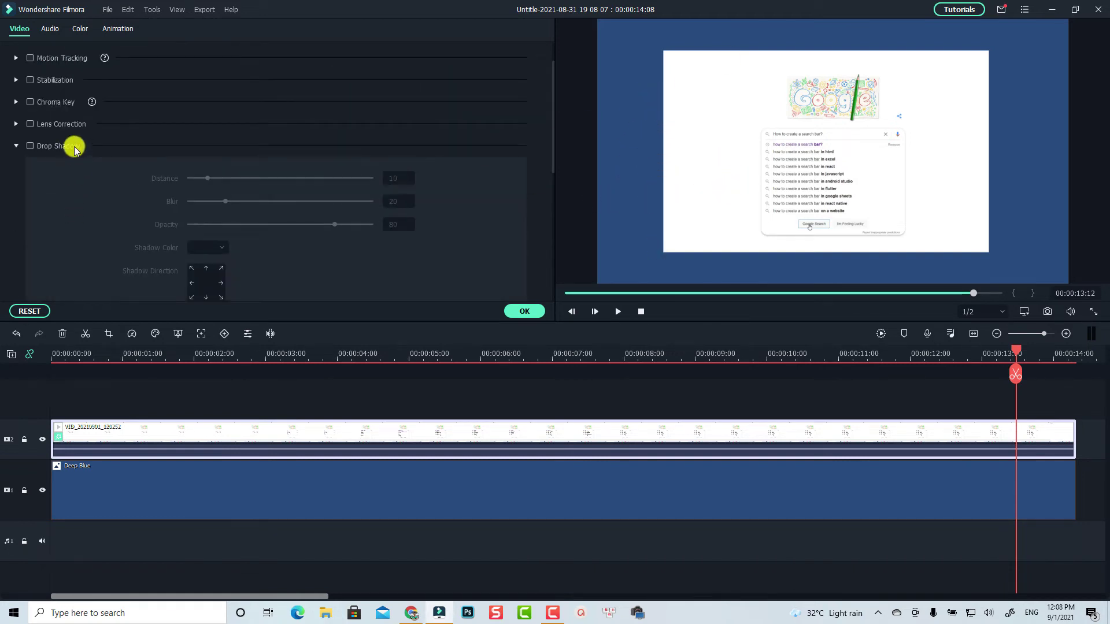
# - Give the screen recording a Drop Shadow with Distance 2 and Blur 10, and apply it
pyautogui.click(29, 147)
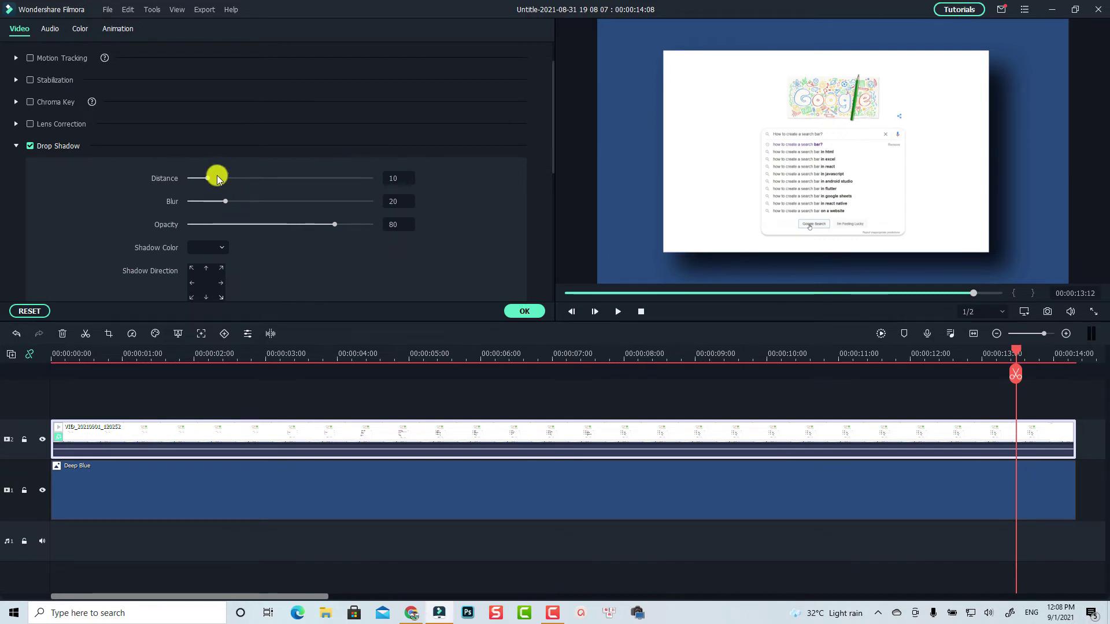
pyautogui.click(395, 180)
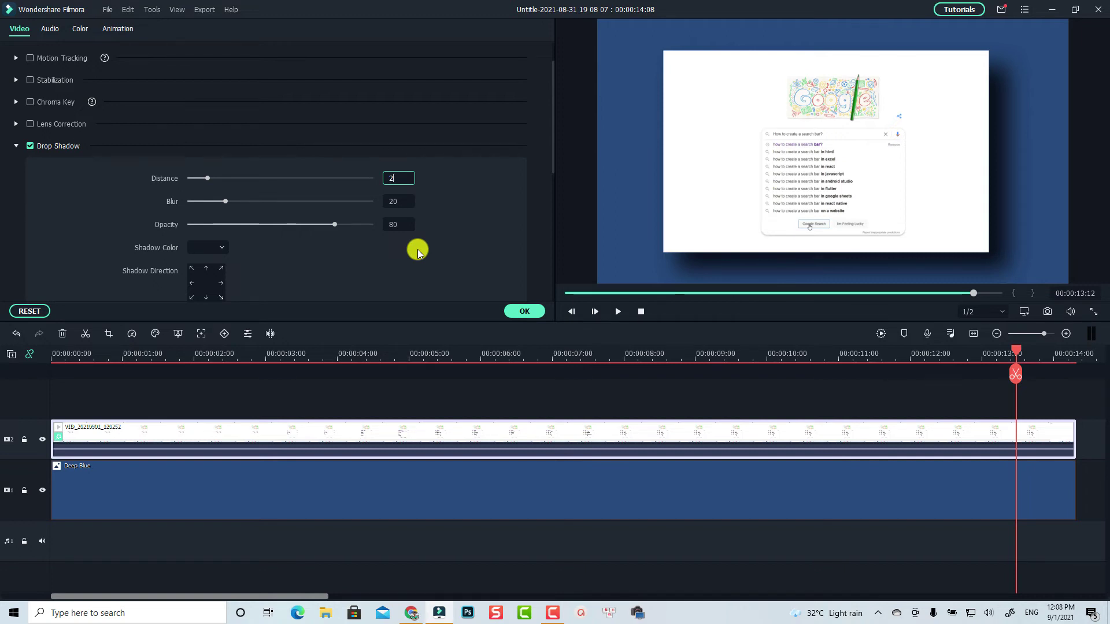
pyautogui.click(391, 198)
pyautogui.write('10')
pyautogui.press('Return')
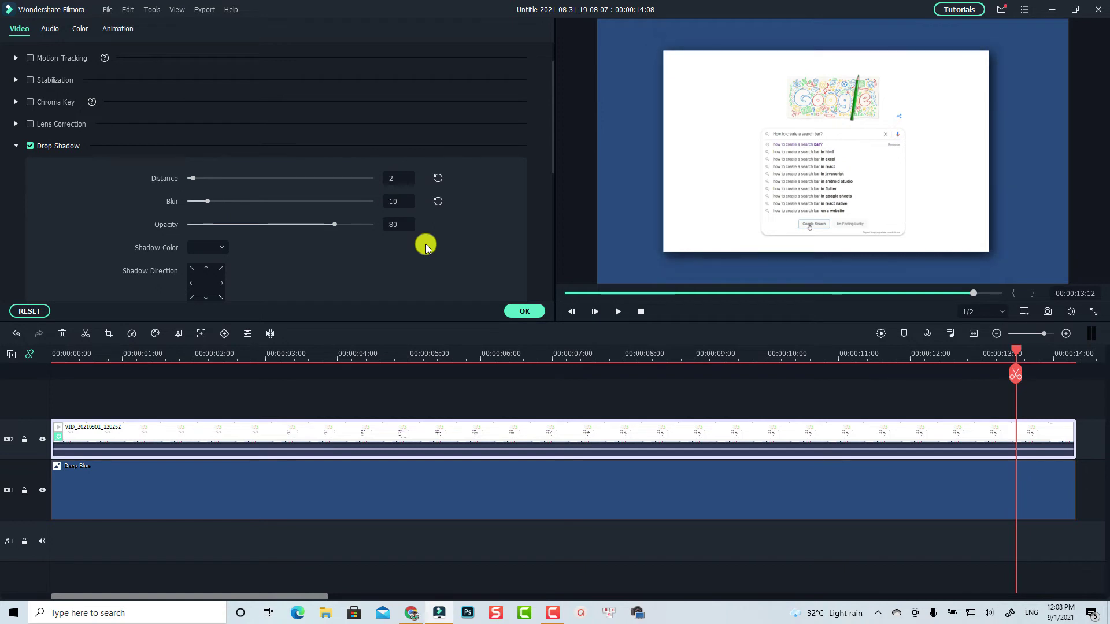
pyautogui.click(521, 311)
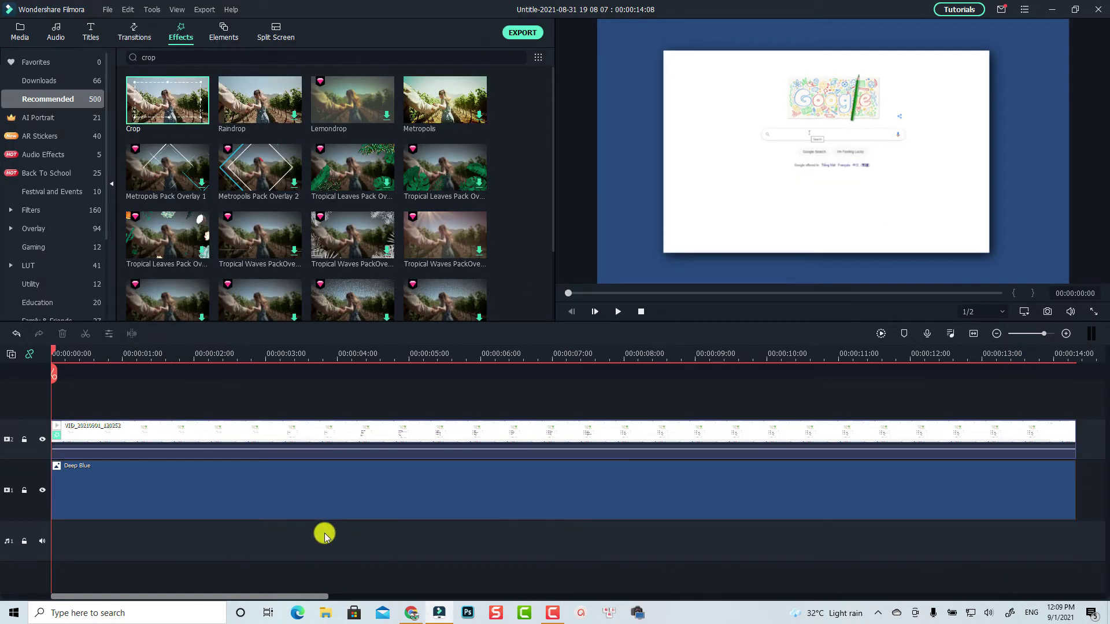
# - Split the recording and Deep Blue clips at 00:00:03:11 and delete the opening parts
pyautogui.press('space')
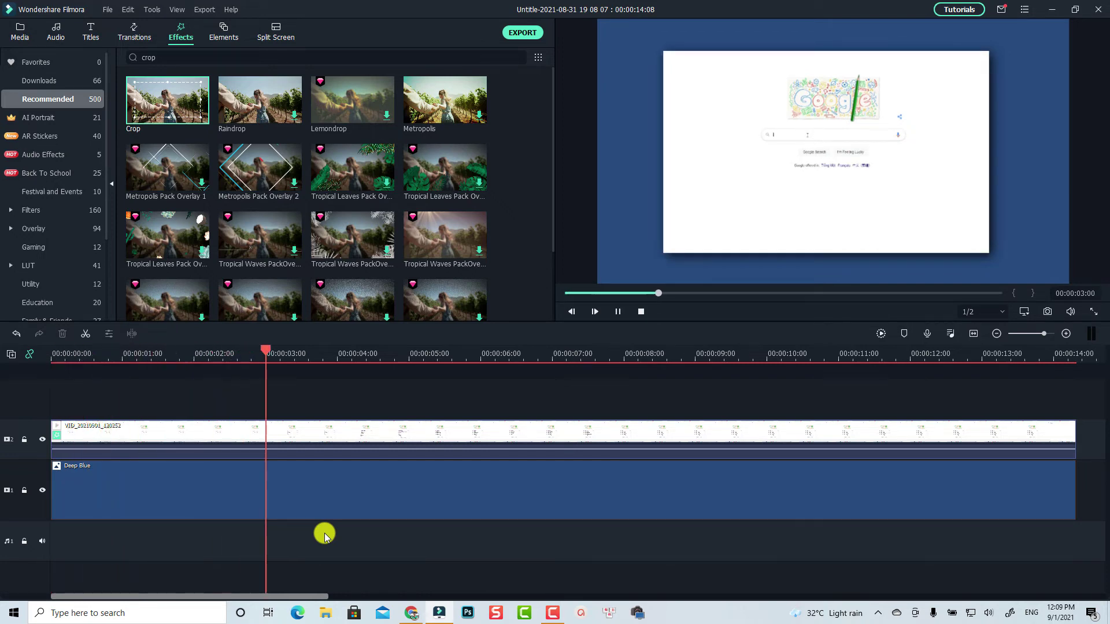
pyautogui.press('space')
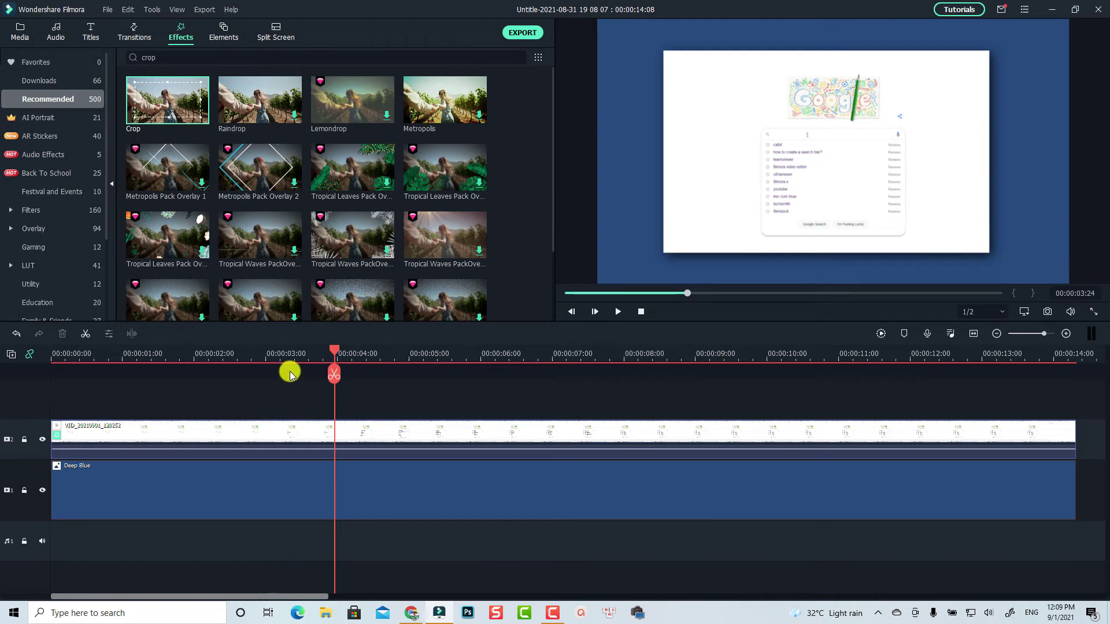
pyautogui.click(299, 355)
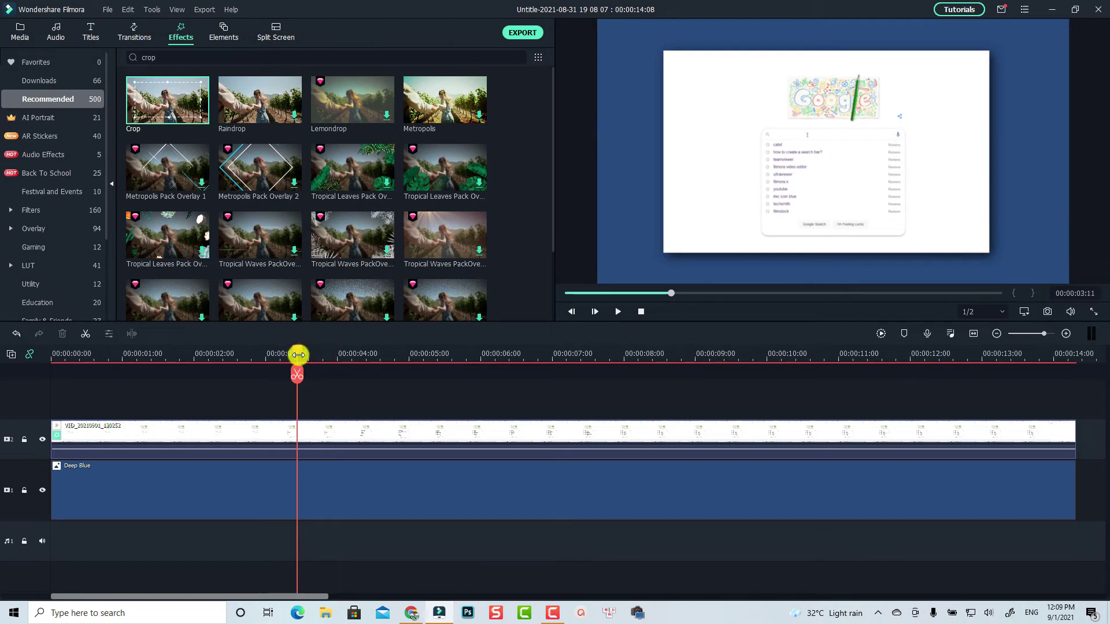
pyautogui.moveTo(268, 393); pyautogui.dragTo(199, 537)
pyautogui.click(297, 375)
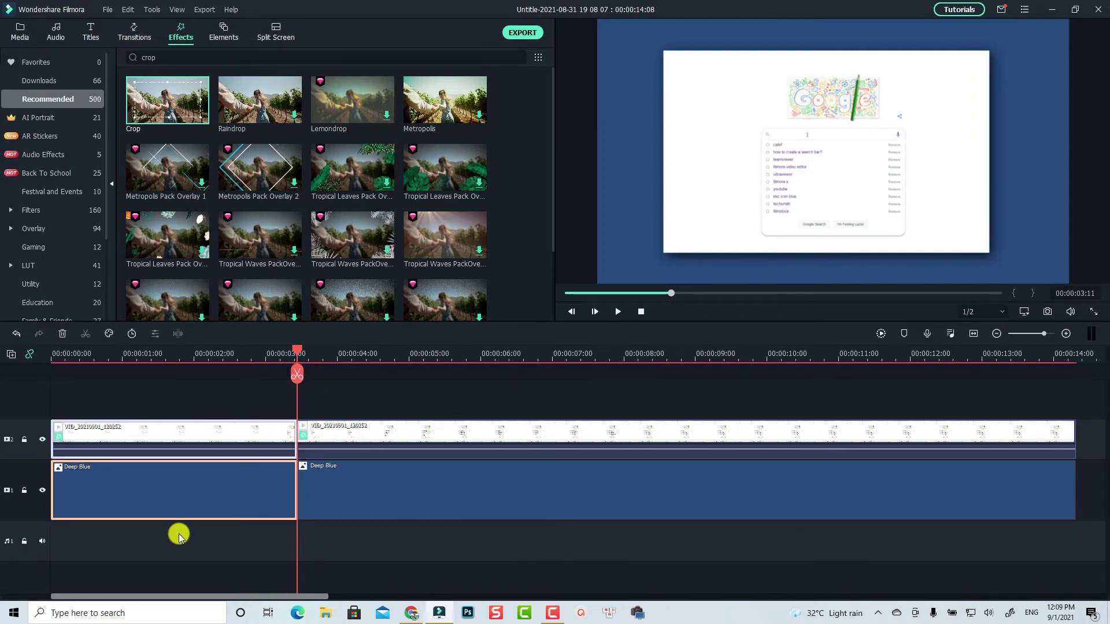
pyautogui.press('Delete')
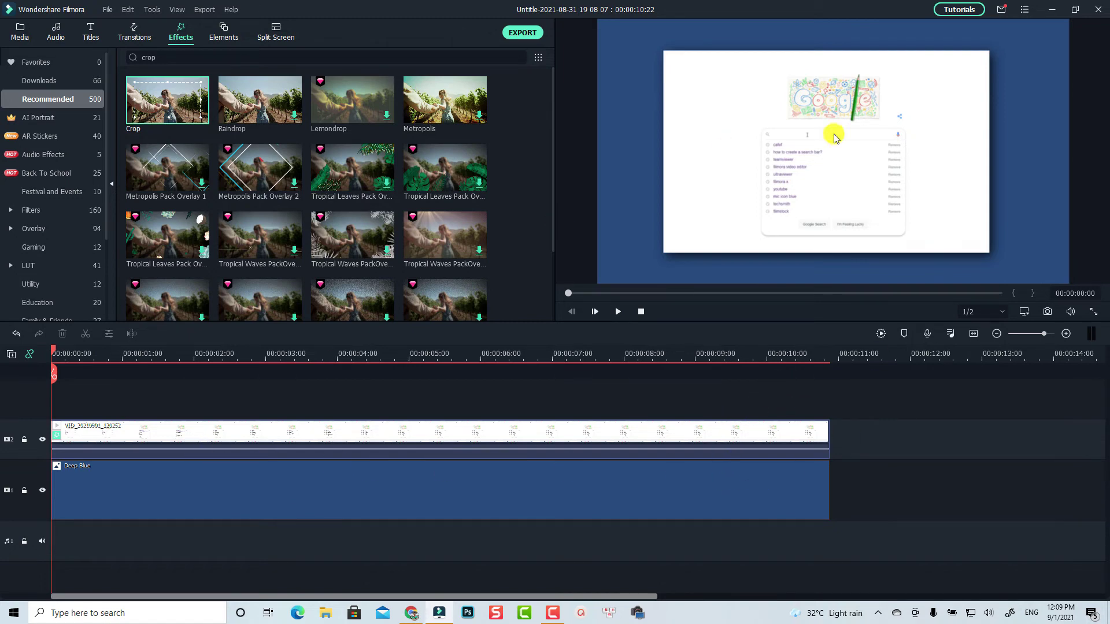
# - Preview the trimmed 00:00:10:22 timeline, then show the Audio library's Sound Effect category
pyautogui.press('space')
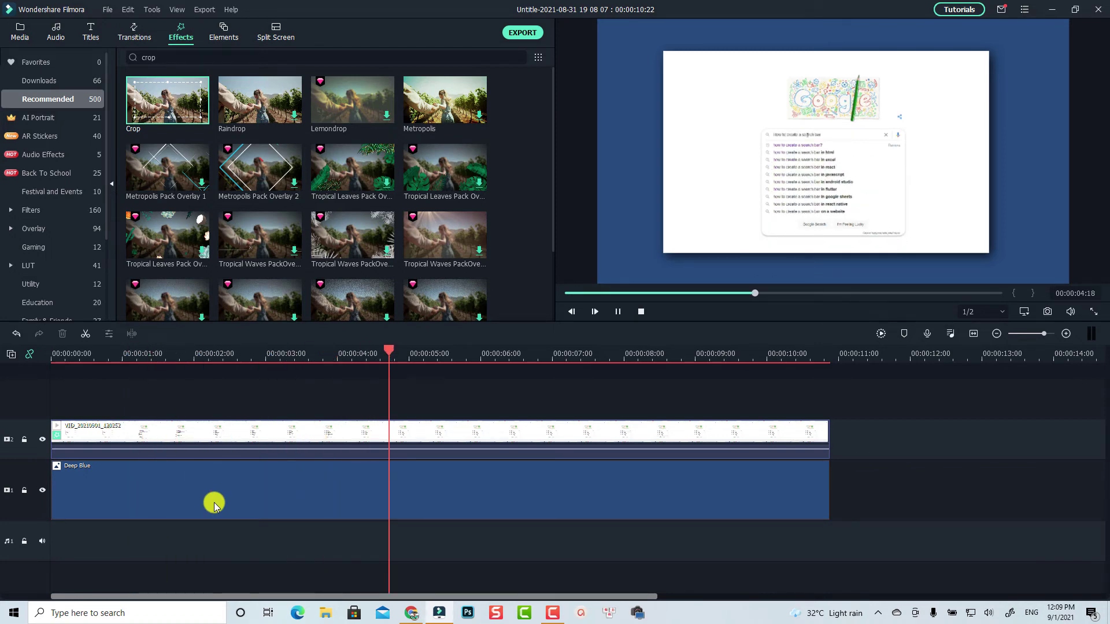
pyautogui.press('space')
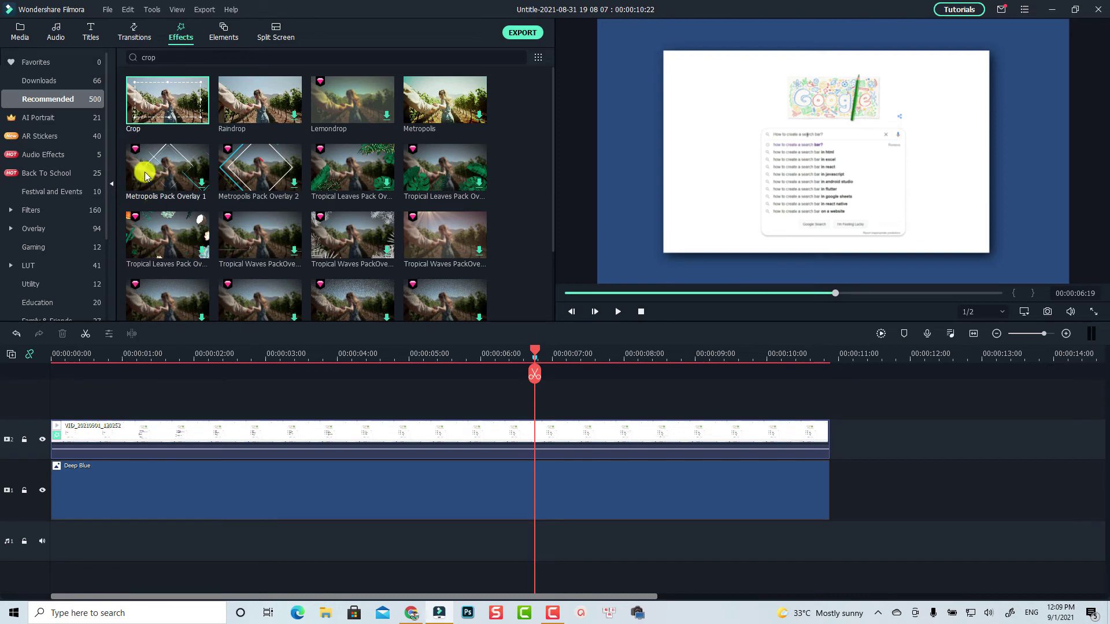
pyautogui.click(53, 33)
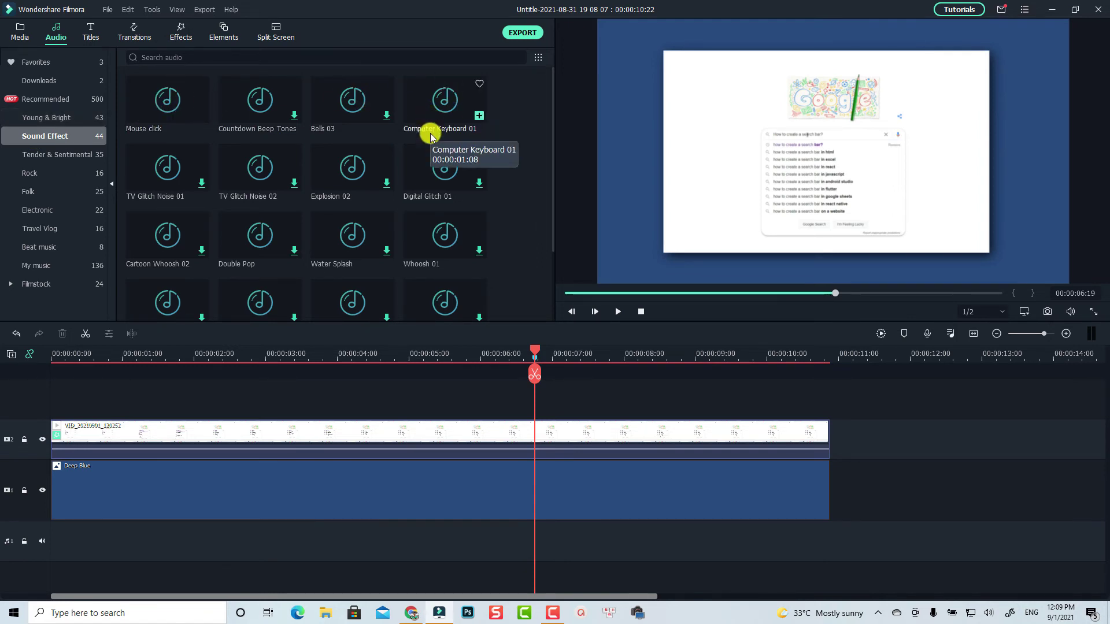
# - Place a Computer Keyboard 01 clip at the audio track start and play it back
pyautogui.moveTo(433, 125); pyautogui.dragTo(21, 535)
pyautogui.click(55, 358)
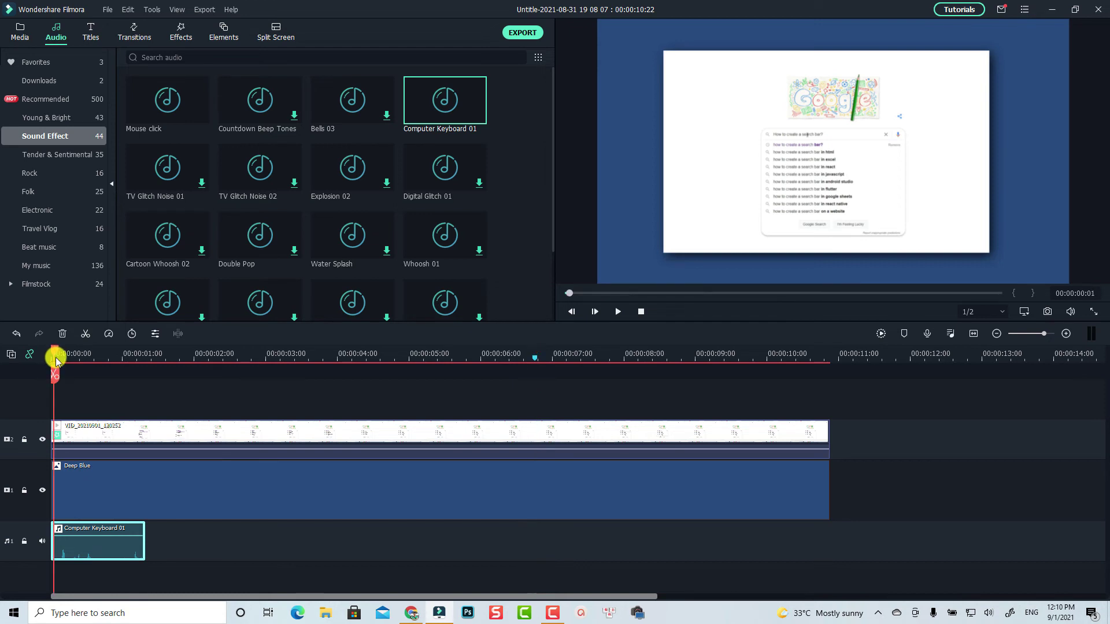
pyautogui.press('space')
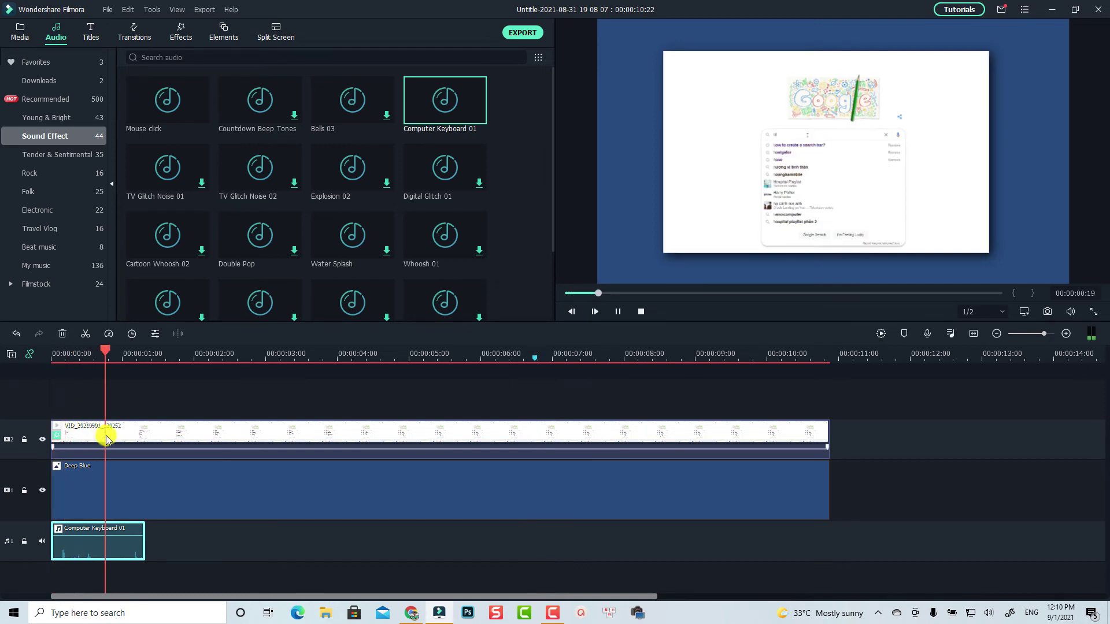
pyautogui.press('space')
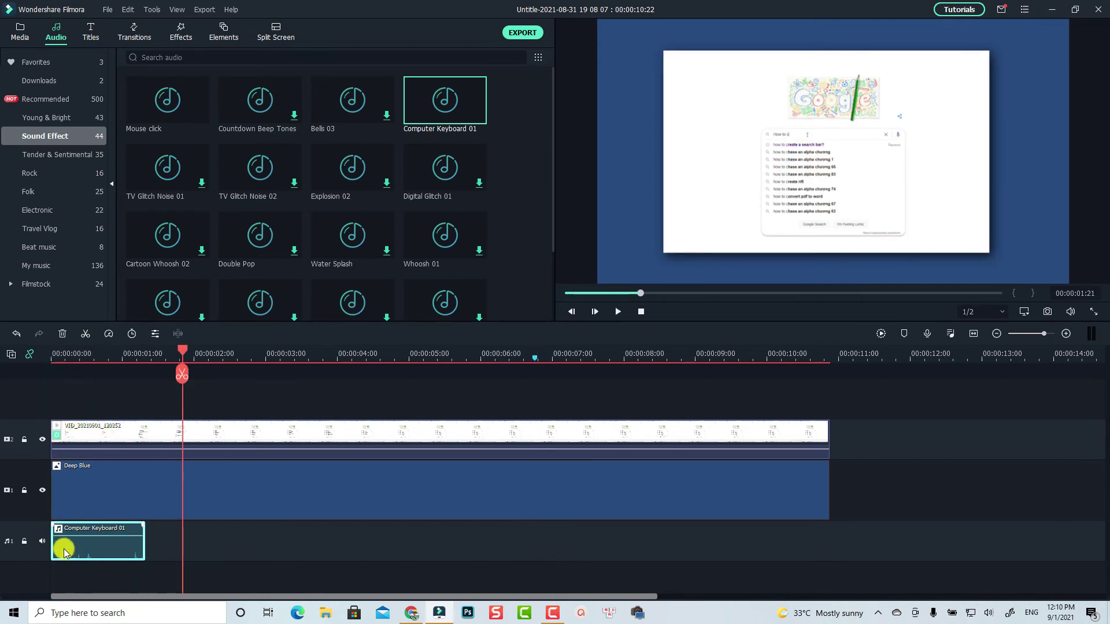
# - Add four more Computer Keyboard 01 clips end to end, then preview up to 00:00:09:00
pyautogui.moveTo(441, 106); pyautogui.dragTo(145, 530)
pyautogui.moveTo(441, 119); pyautogui.dragTo(247, 526)
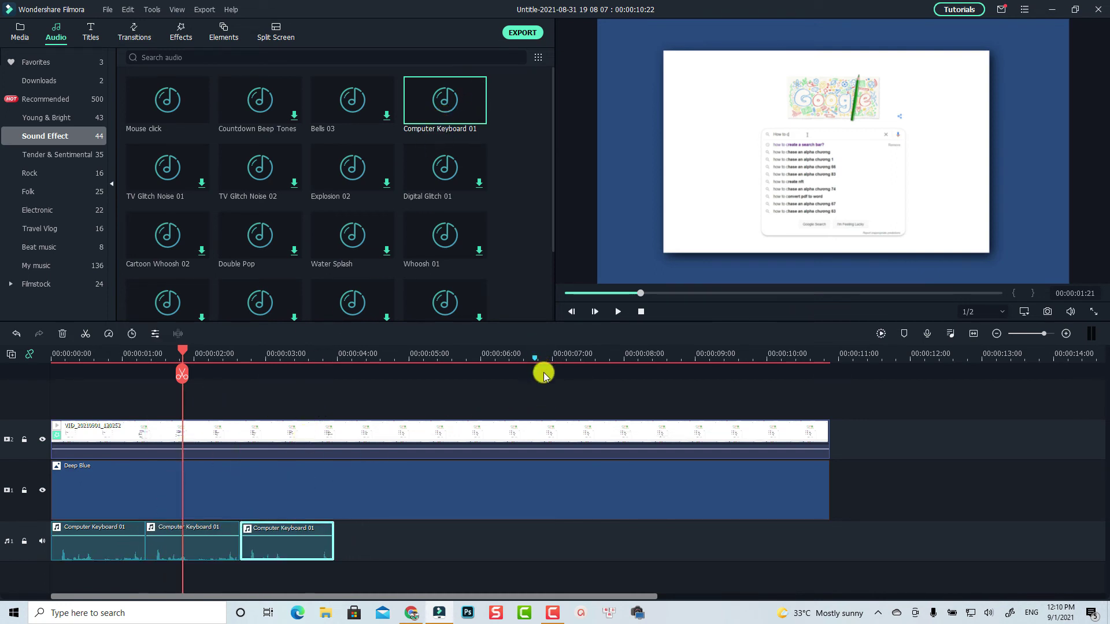
pyautogui.moveTo(449, 126); pyautogui.dragTo(337, 522)
pyautogui.moveTo(442, 119); pyautogui.dragTo(428, 498)
pyautogui.click(433, 354)
pyautogui.press('space')
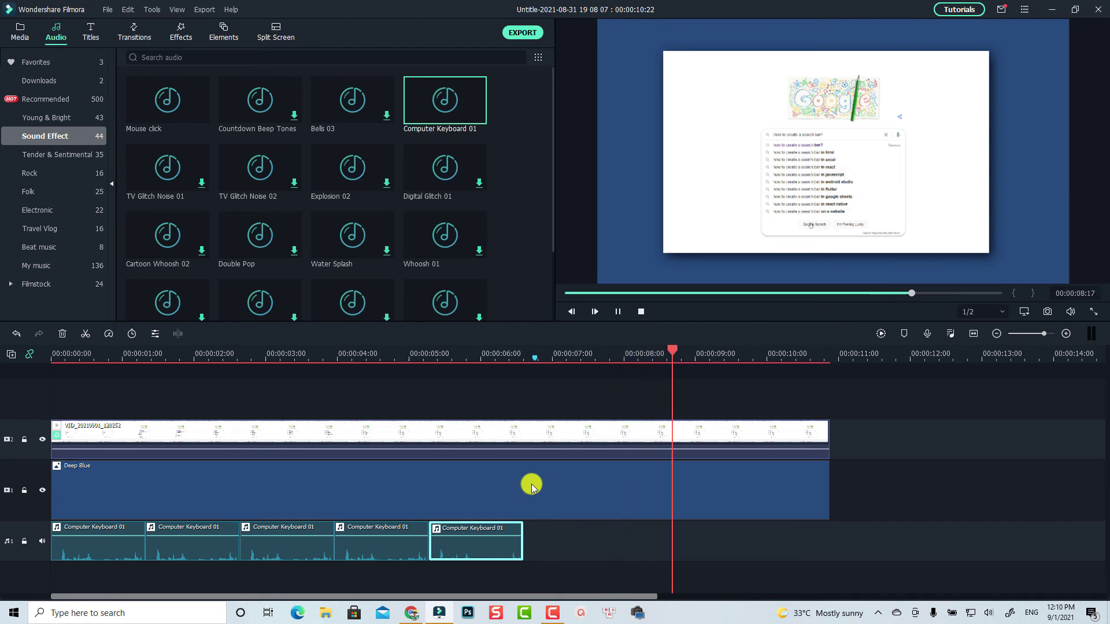
pyautogui.press('space')
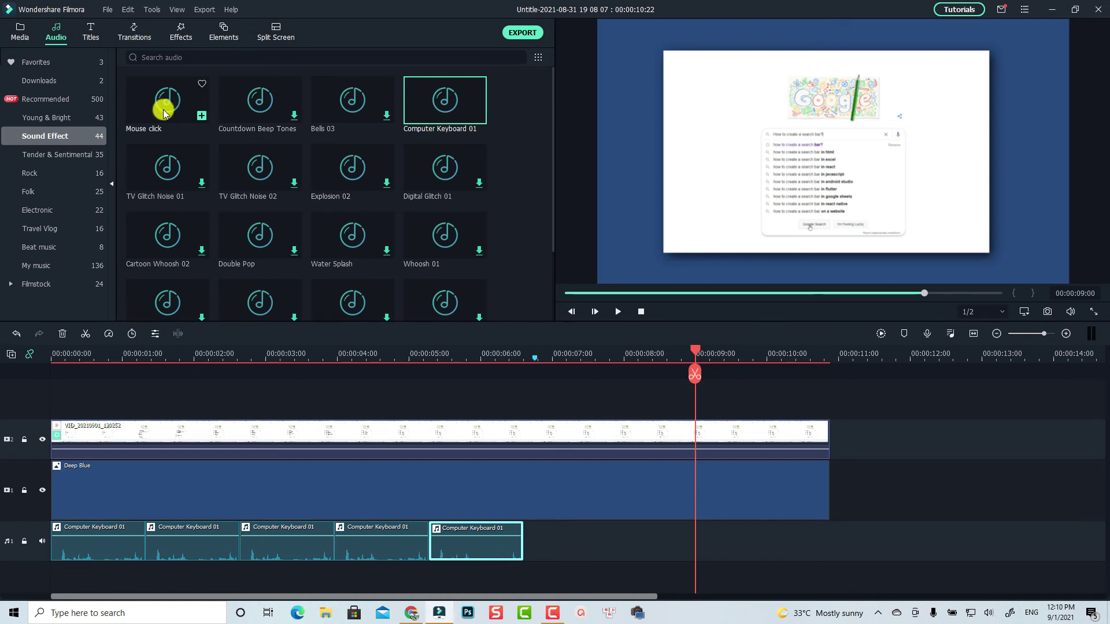
# - Drop the Mouse click sound on the audio track at 9 seconds and play from the start
pyautogui.moveTo(163, 112); pyautogui.dragTo(696, 544)
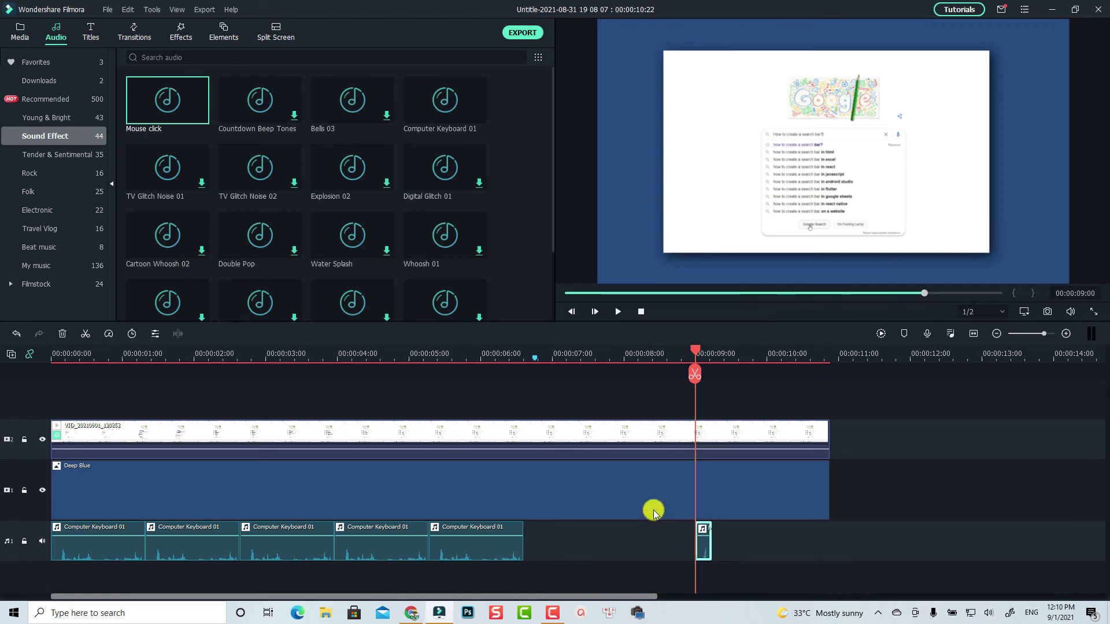
pyautogui.click(54, 354)
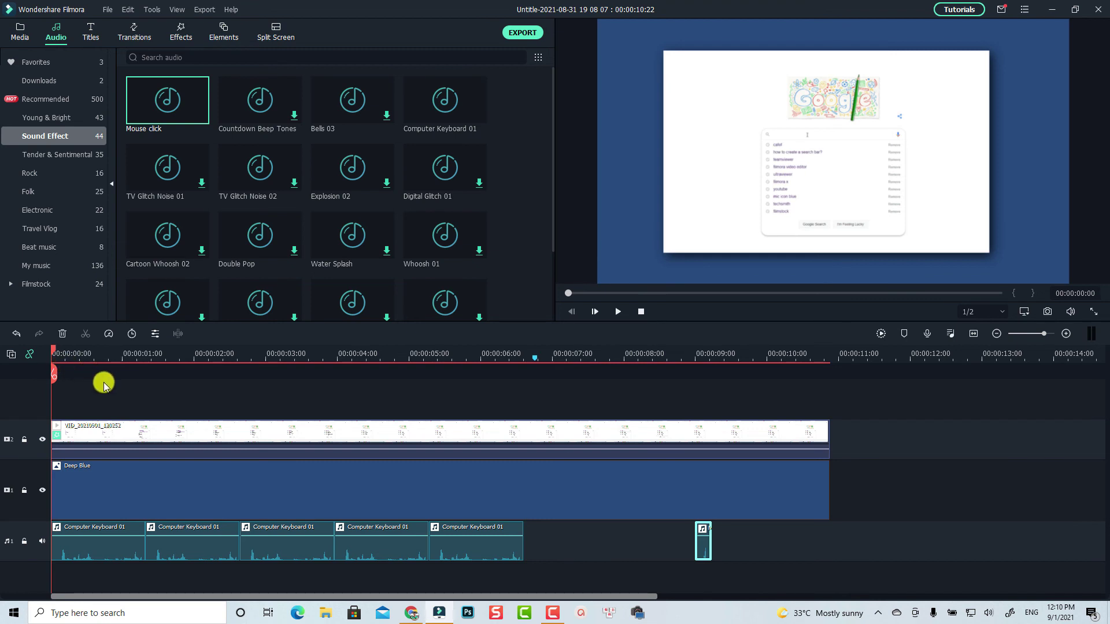
pyautogui.press('space')
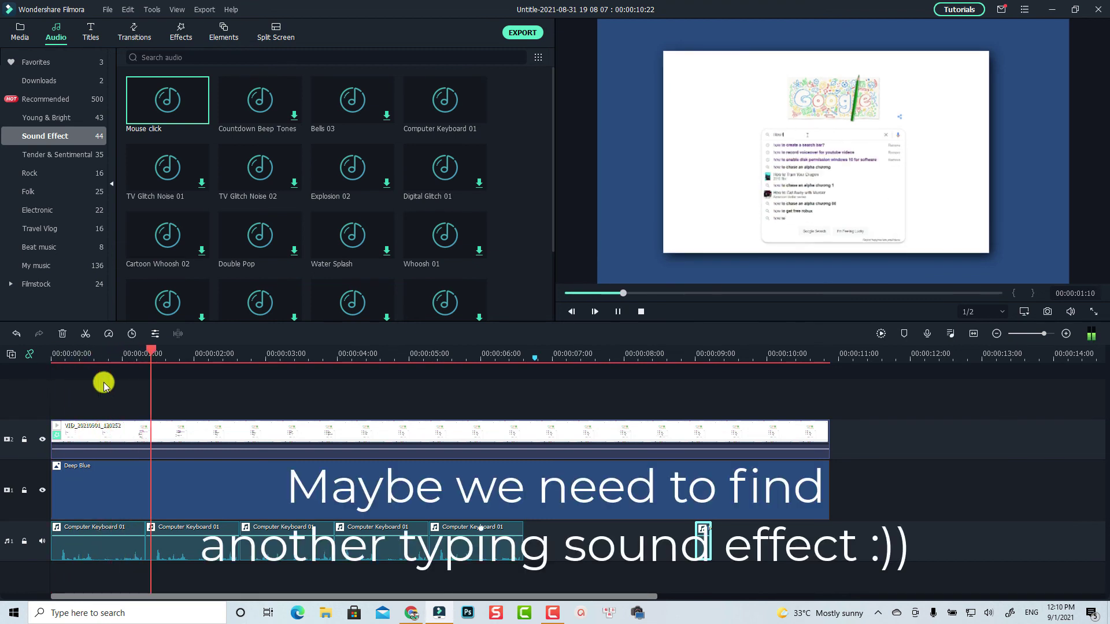